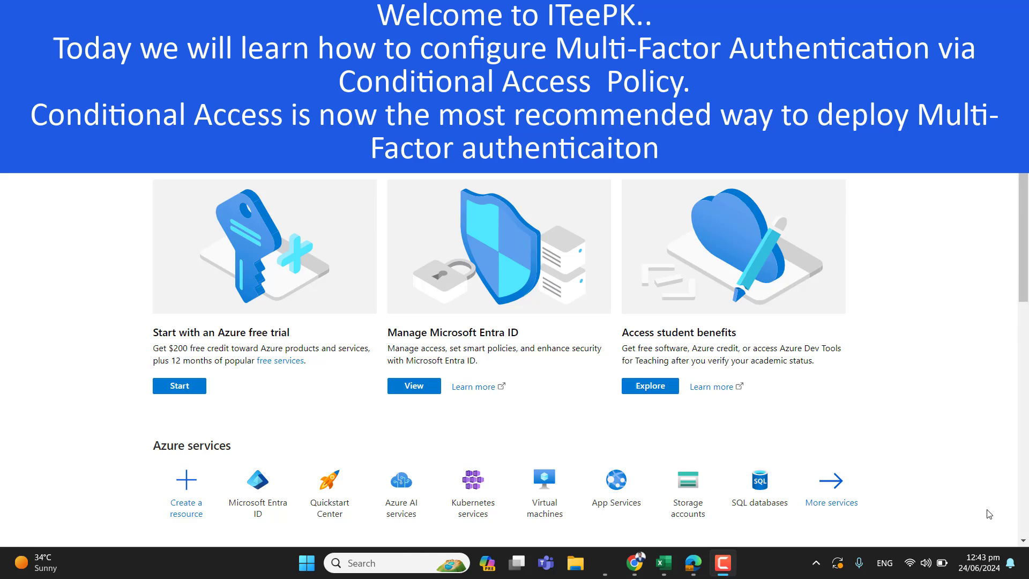
Search the portal for 'Microsoft entra' and open the Microsoft Entra ID tenant overview
{"action": "left_click", "coordinate": [982, 515]}
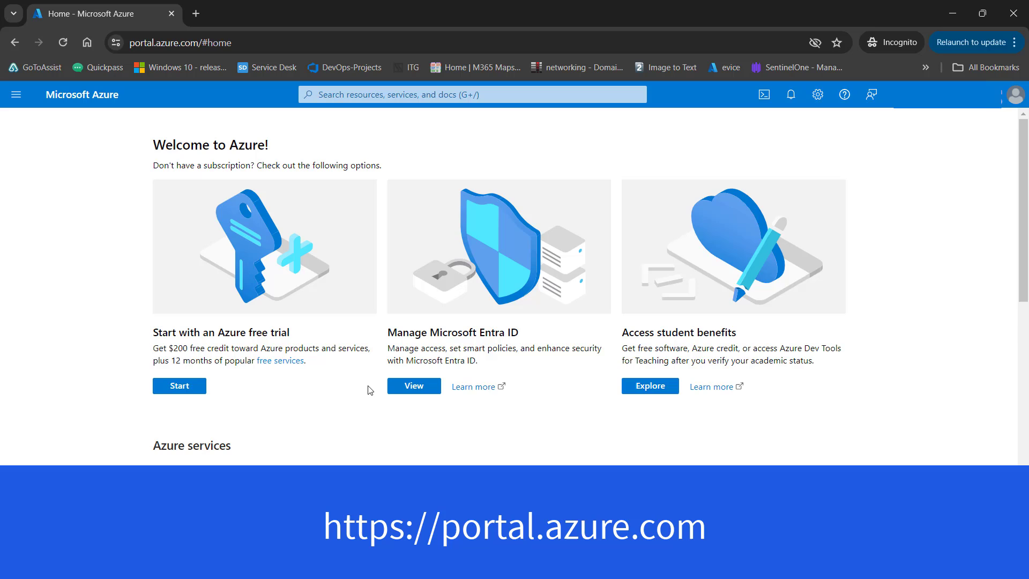
{"action": "left_click", "coordinate": [249, 45]}
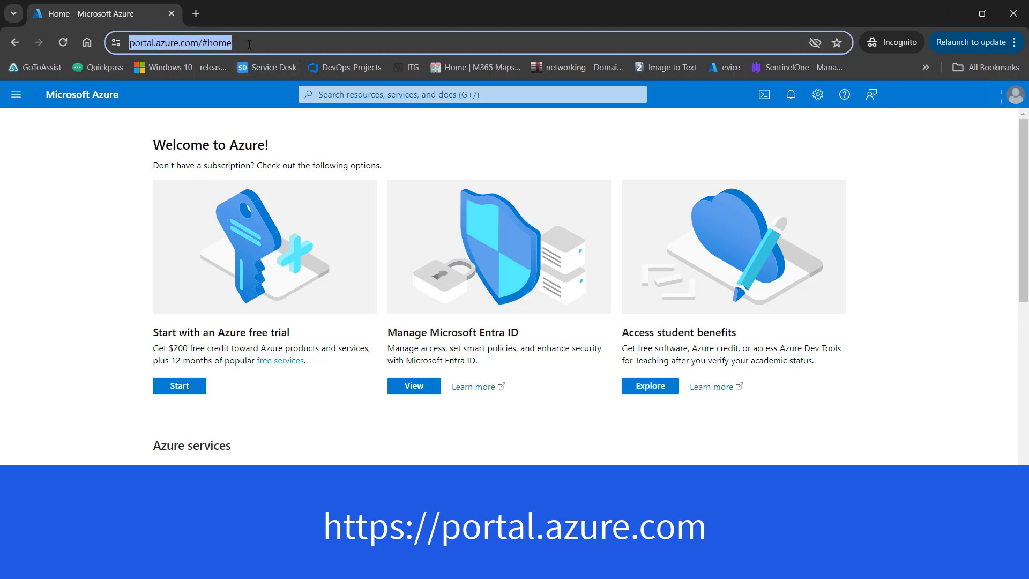
{"action": "key", "text": "End"}
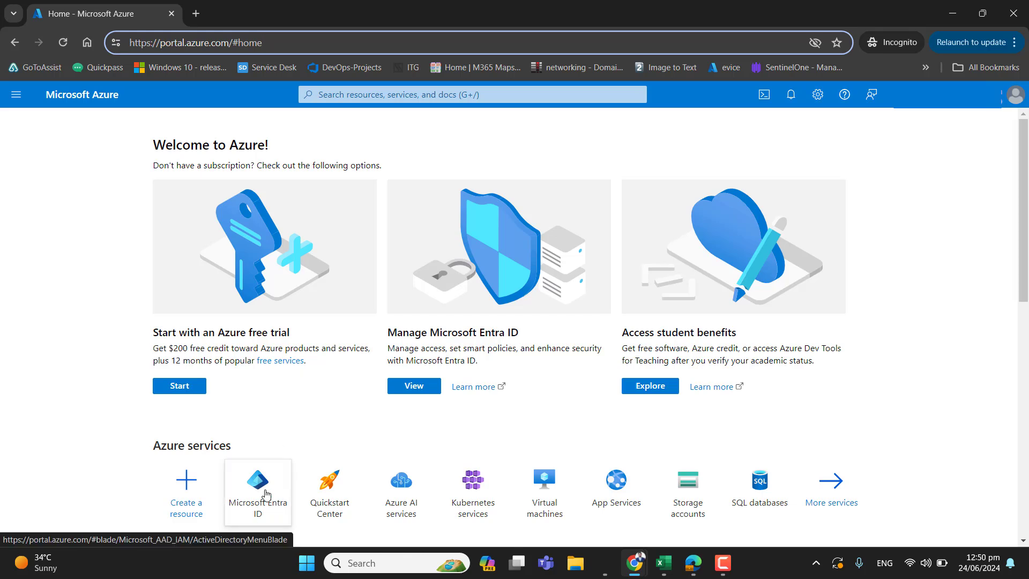
{"action": "left_click", "coordinate": [433, 94]}
{"action": "type", "text": "Microsof"}
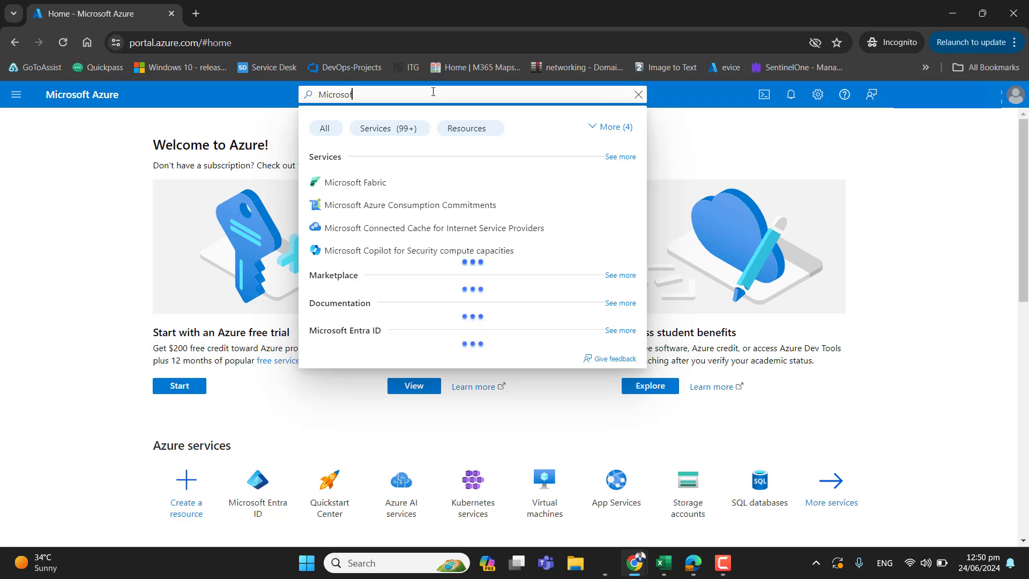
{"action": "type", "text": "t entra"}
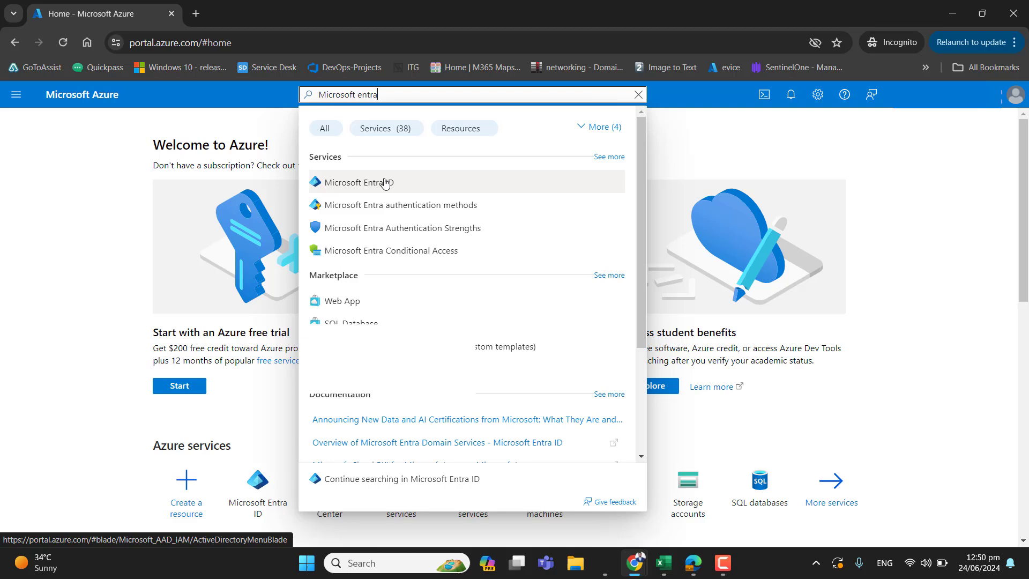
{"action": "left_click", "coordinate": [385, 183]}
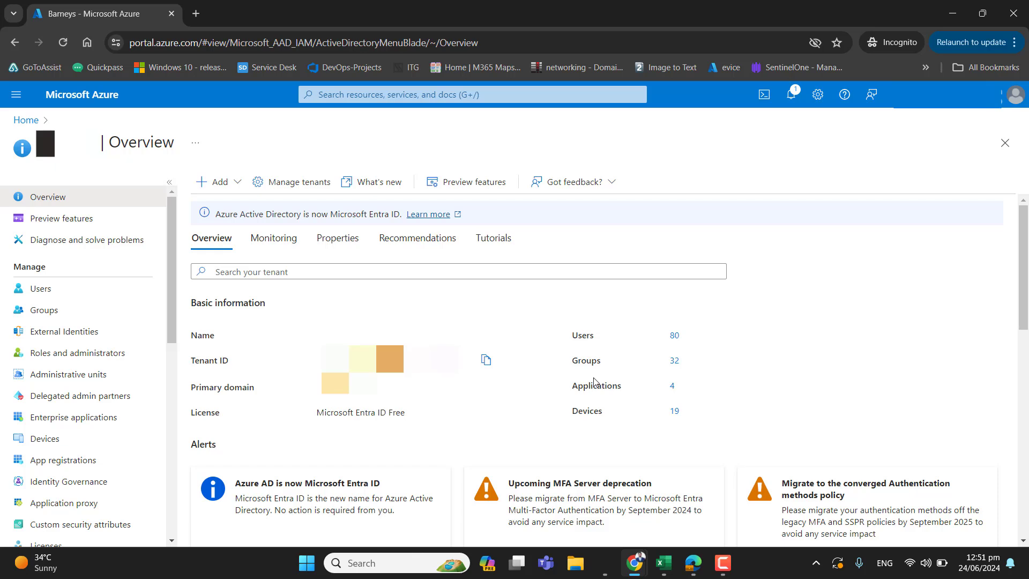
From the Entra ID Groups list, start a new group
{"action": "left_click", "coordinate": [44, 311]}
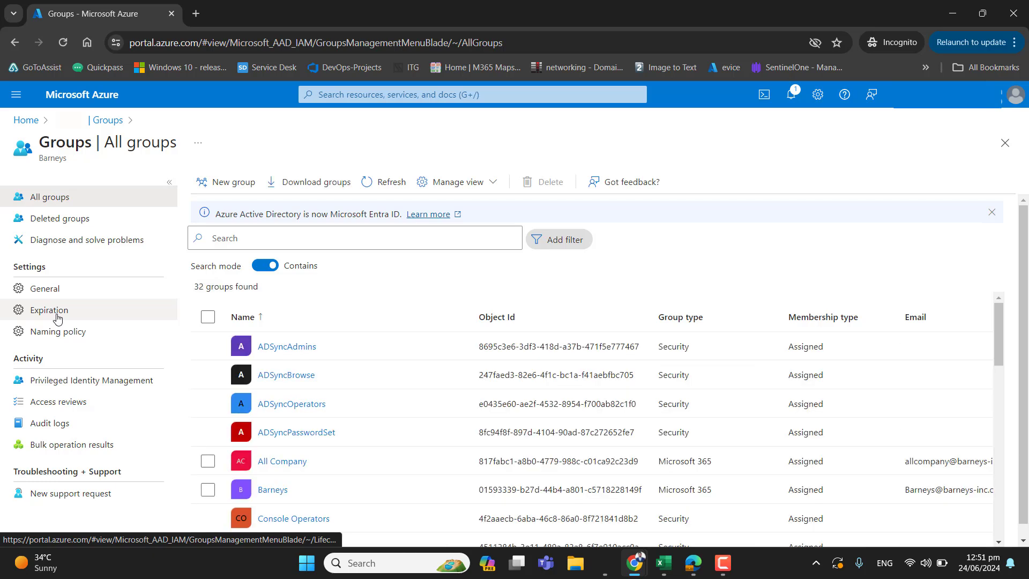
{"action": "left_click", "coordinate": [221, 178]}
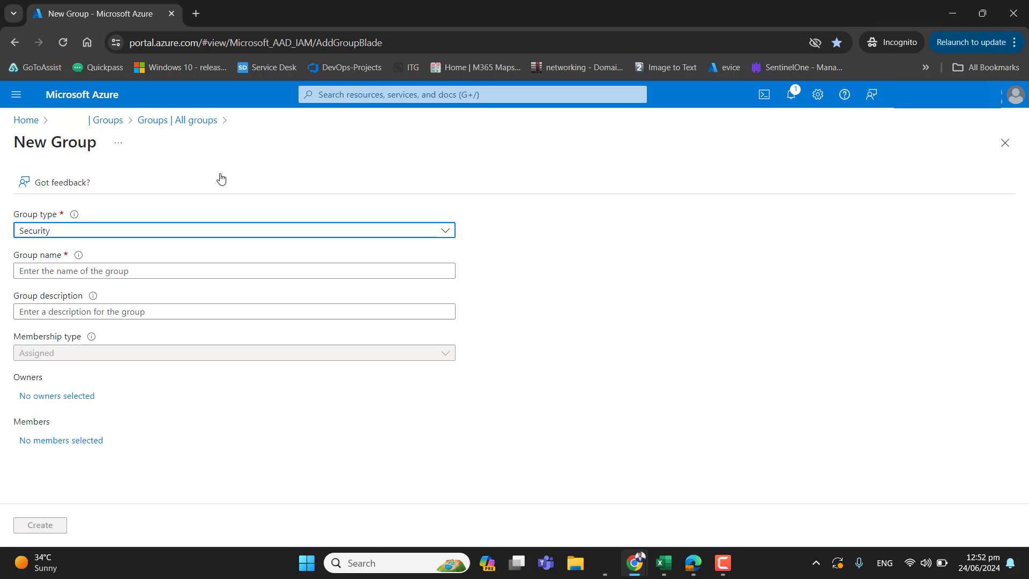
Create the 'MFA Conditional Access' group with the same description, then search 'mfa' to find it
{"action": "left_click", "coordinate": [92, 266]}
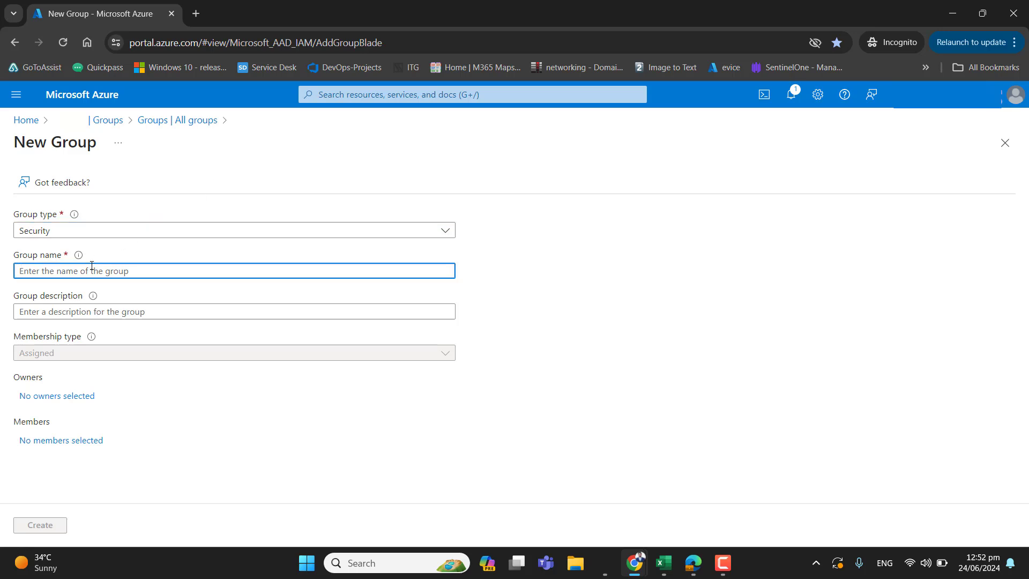
{"action": "type", "text": "M"}
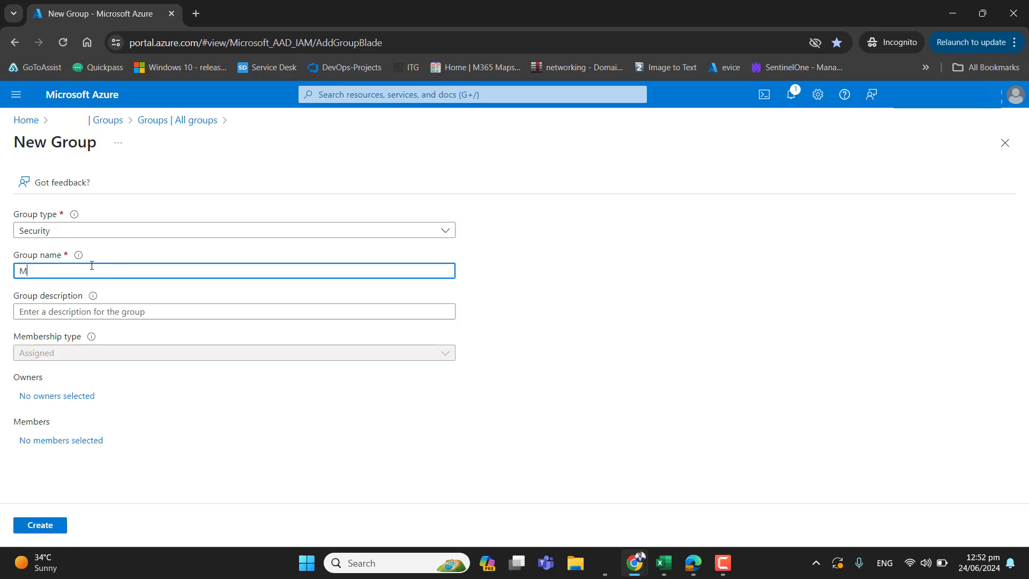
{"action": "type", "text": "FA Conditional Access"}
{"action": "key", "text": "Tab"}
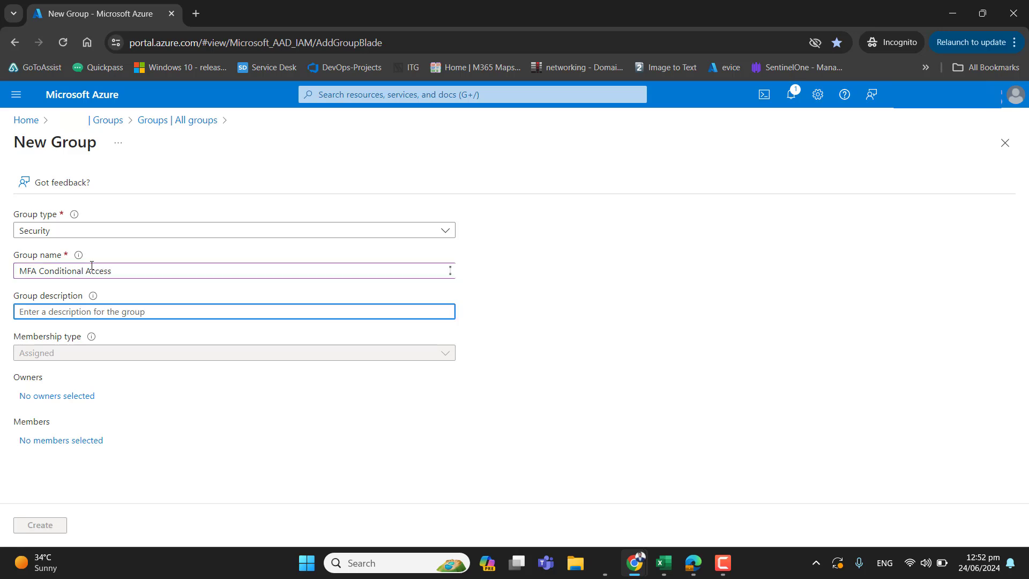
{"action": "left_click", "coordinate": [91, 266]}
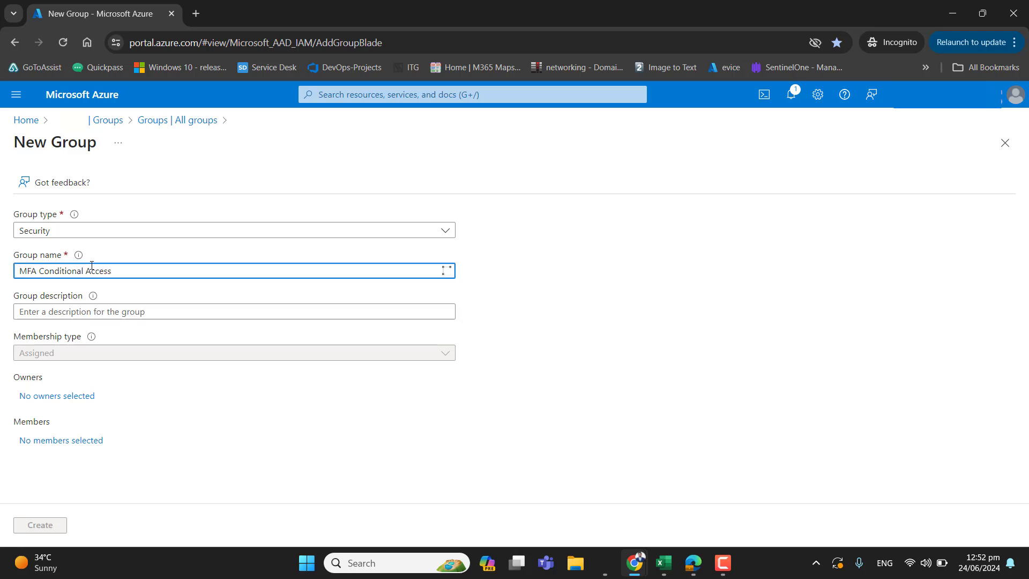
{"action": "key", "text": "ctrl+a"}
{"action": "key", "text": "ctrl+c"}
{"action": "left_click", "coordinate": [100, 311]}
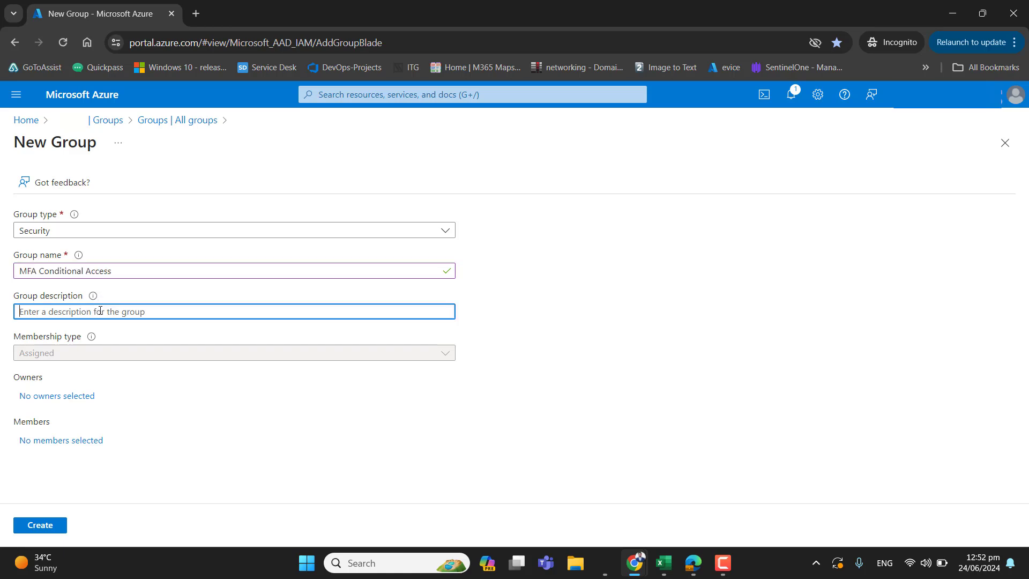
{"action": "key", "text": "ctrl+v"}
{"action": "left_click", "coordinate": [35, 525]}
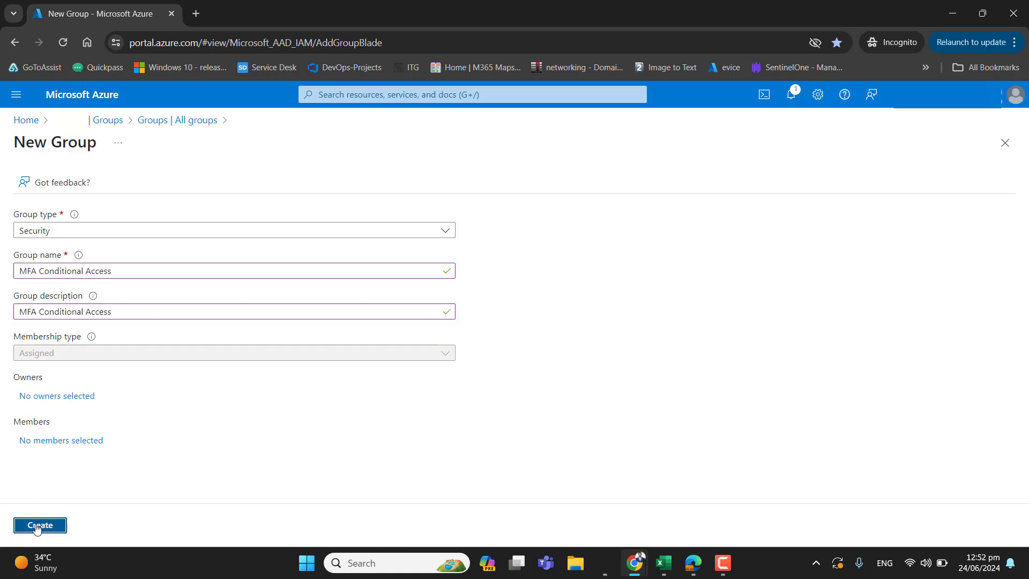
{"action": "type", "text": "mfa"}
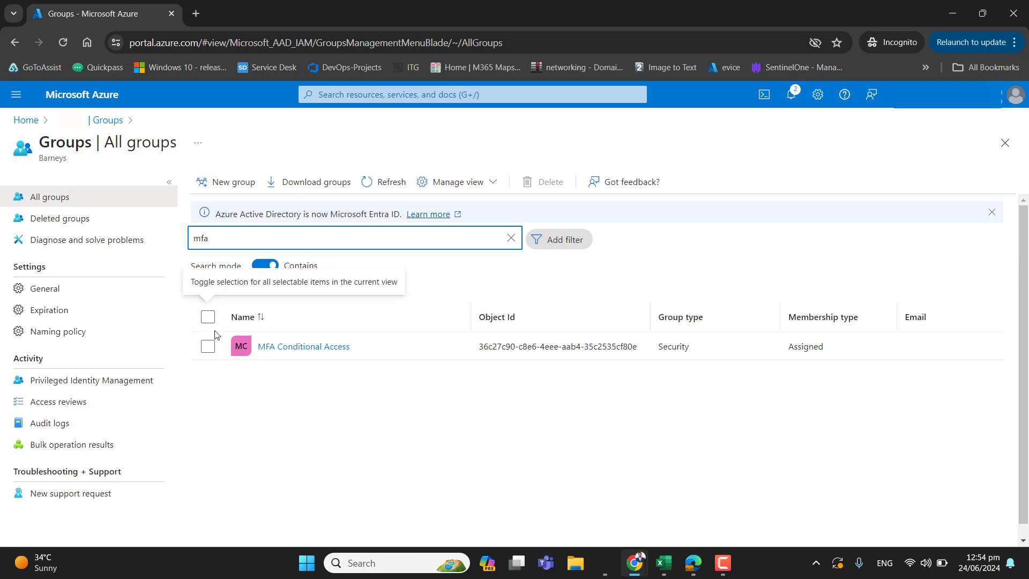
From Home, go to Entra ID Security > Conditional Access and start a new policy
{"action": "left_click", "coordinate": [26, 120]}
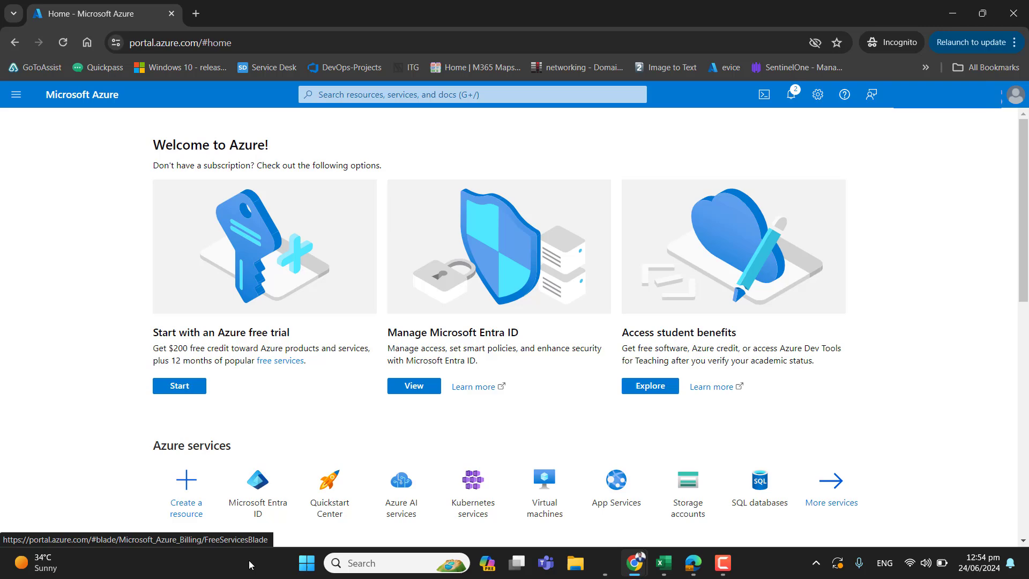
{"action": "left_click", "coordinate": [265, 495]}
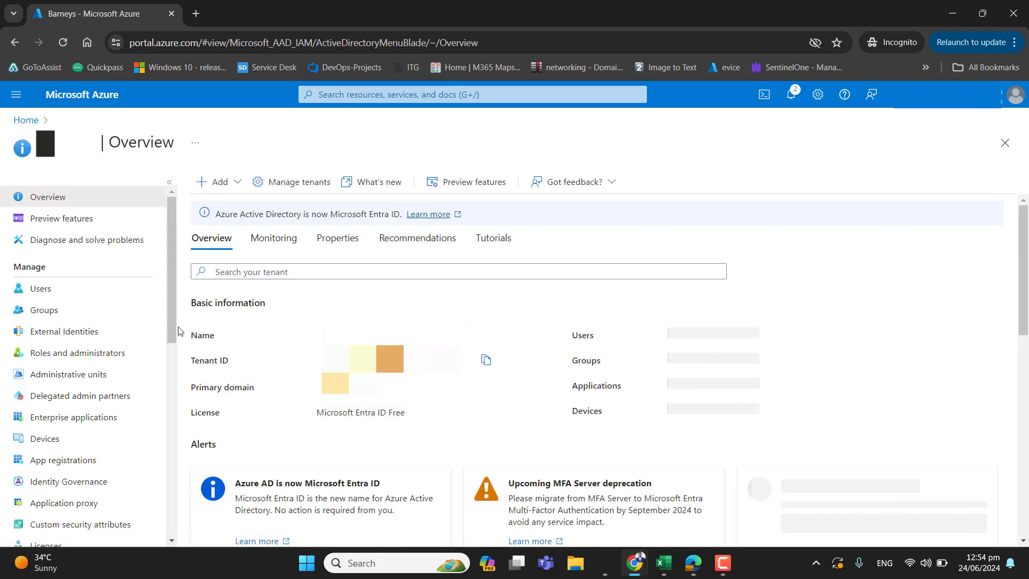
{"action": "left_click_drag", "start_coordinate": [172, 333], "coordinate": [173, 529]}
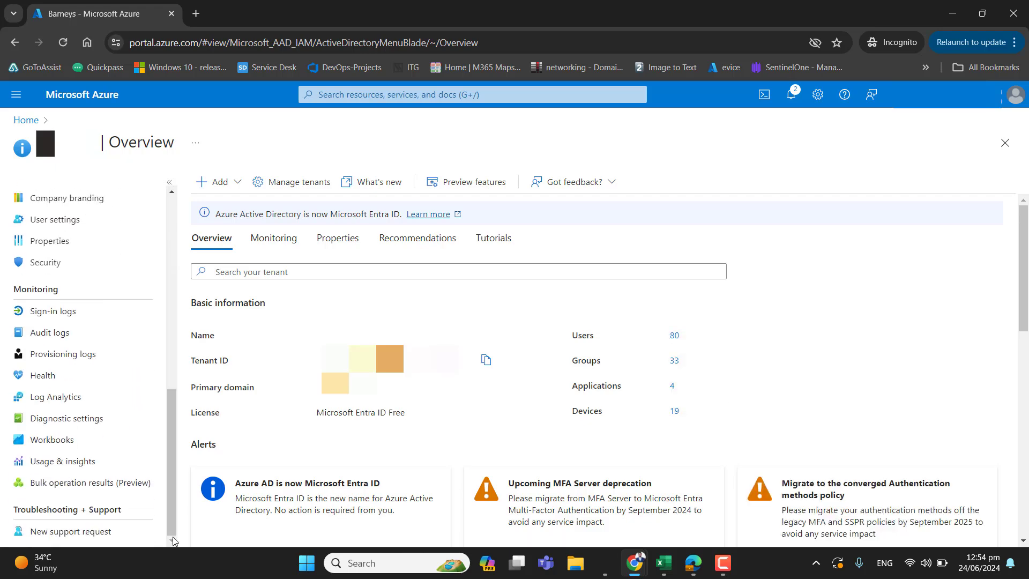
{"action": "left_click", "coordinate": [62, 271]}
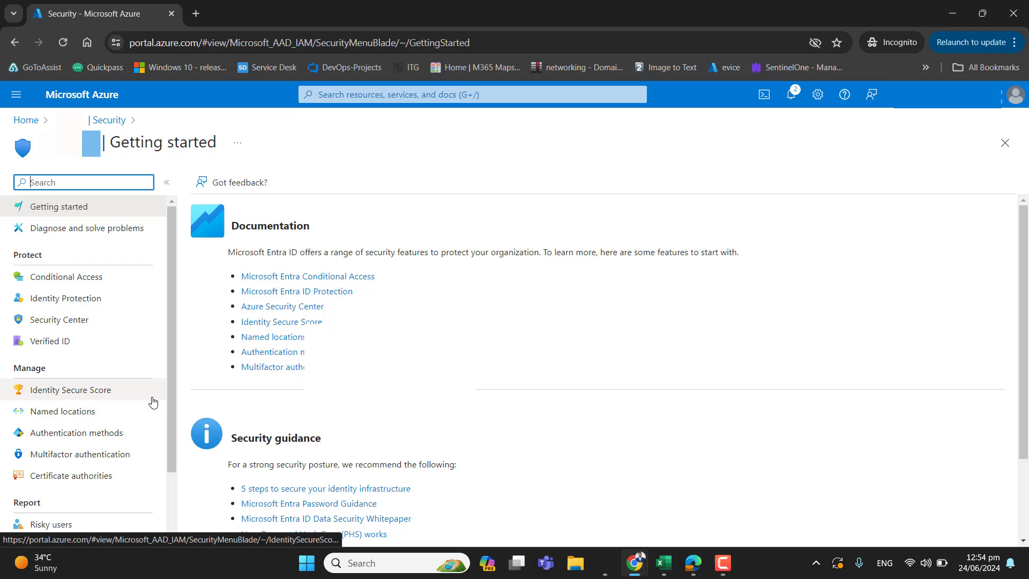
{"action": "left_click", "coordinate": [79, 279]}
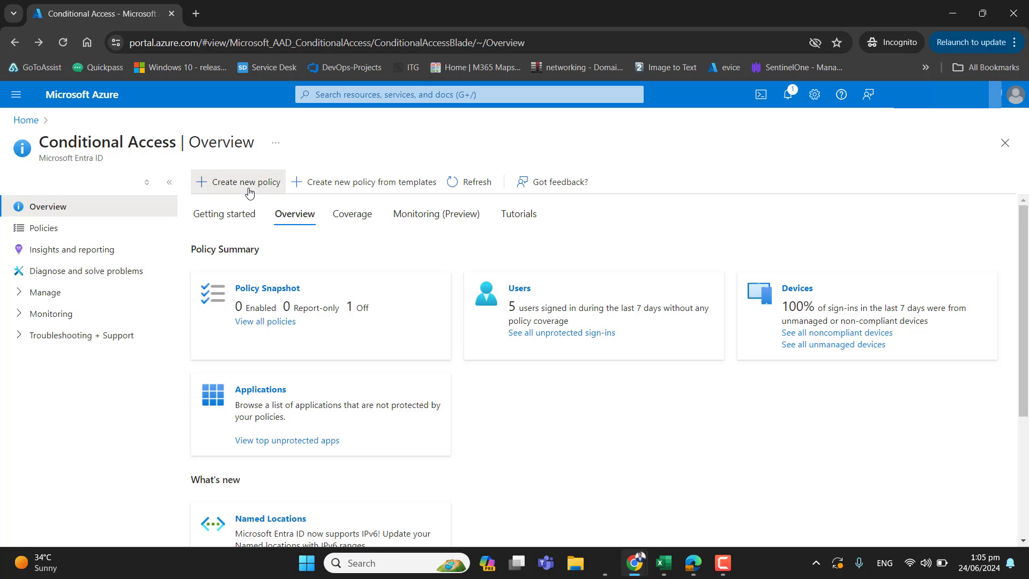
{"action": "left_click", "coordinate": [246, 182]}
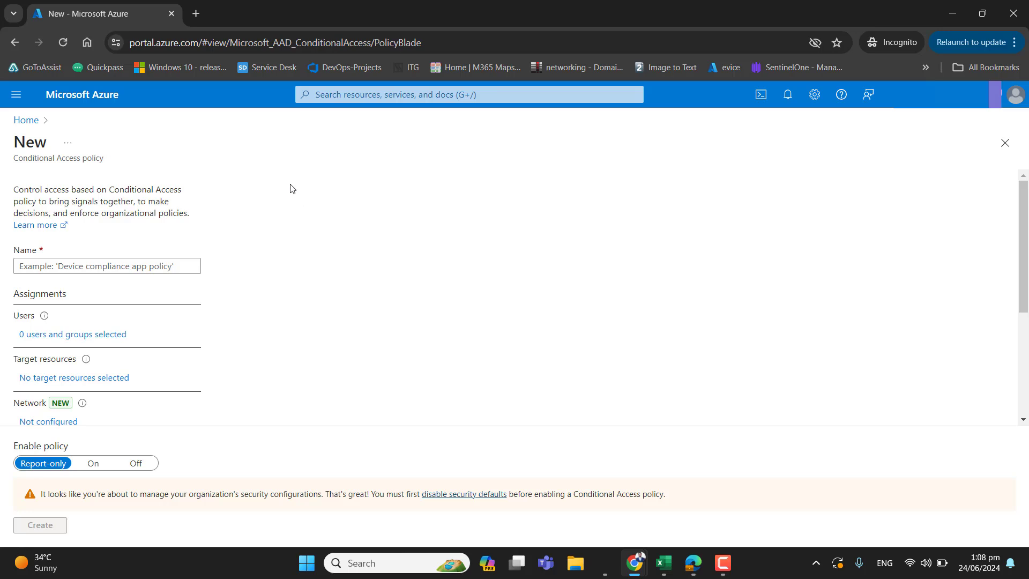
Open Microsoft Entra ID in a new tab, postponing the security defaults prompt
{"action": "middle_click", "coordinate": [30, 127]}
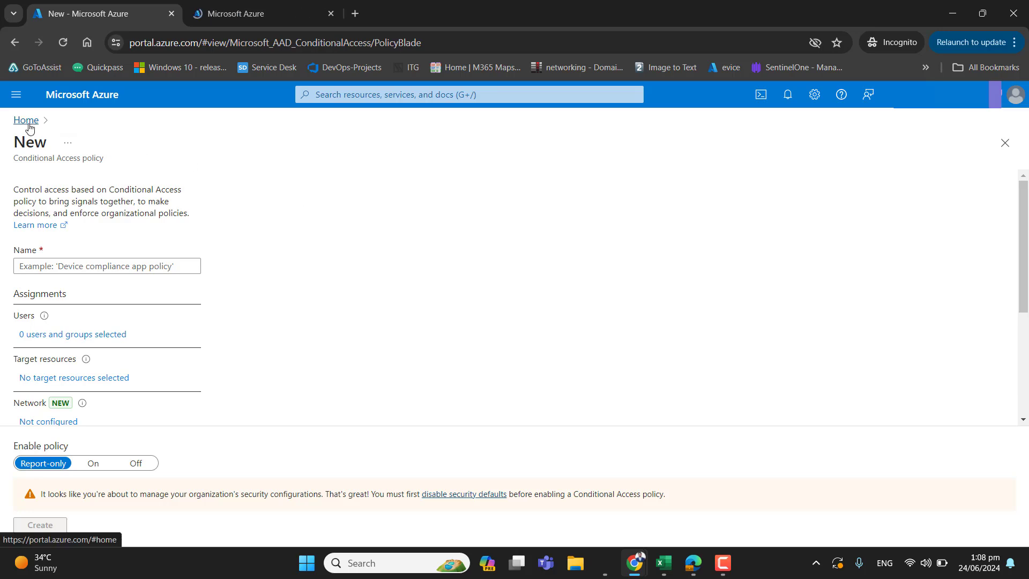
{"action": "left_click", "coordinate": [266, 11]}
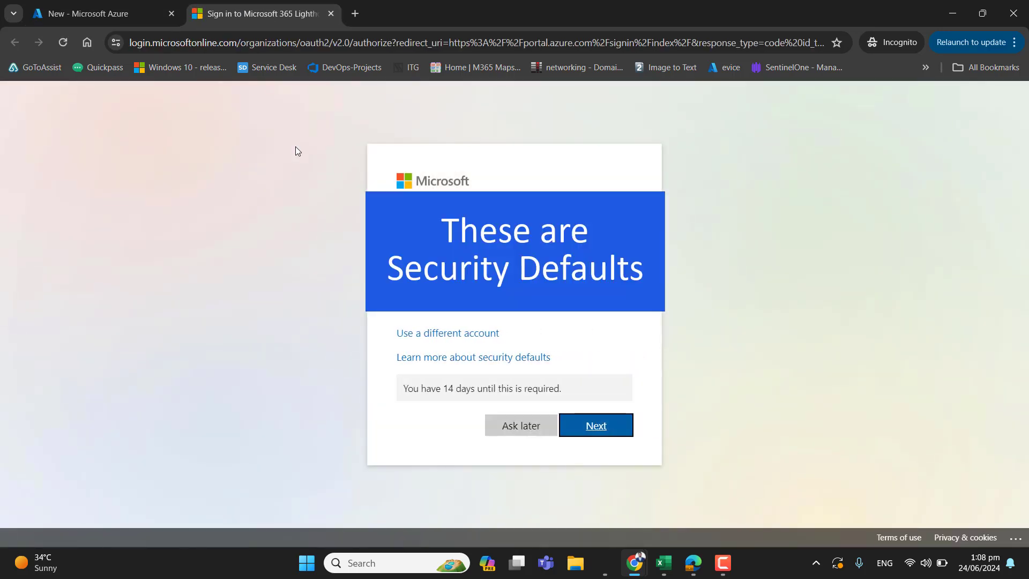
{"action": "left_click", "coordinate": [529, 434]}
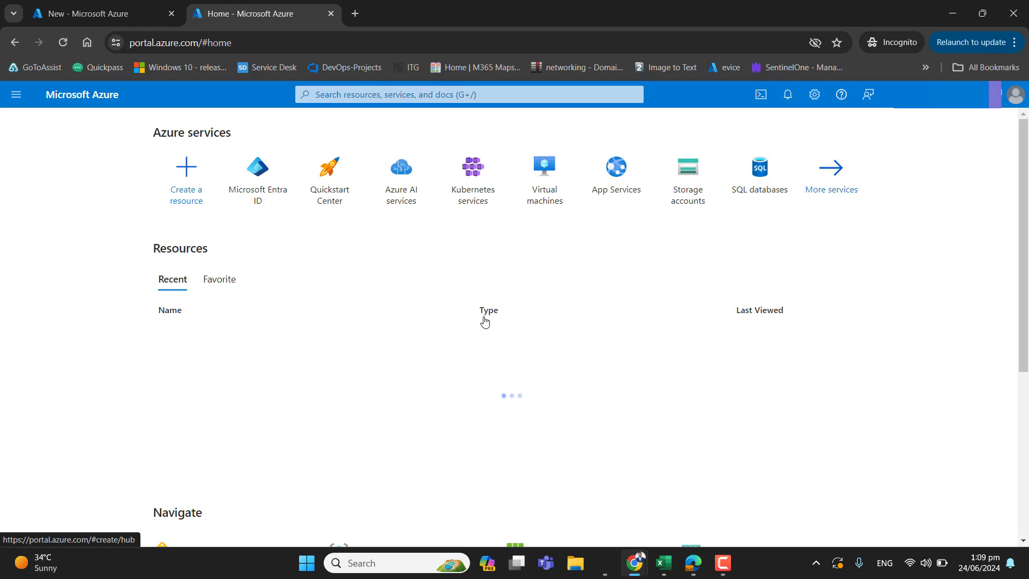
{"action": "left_click", "coordinate": [252, 184]}
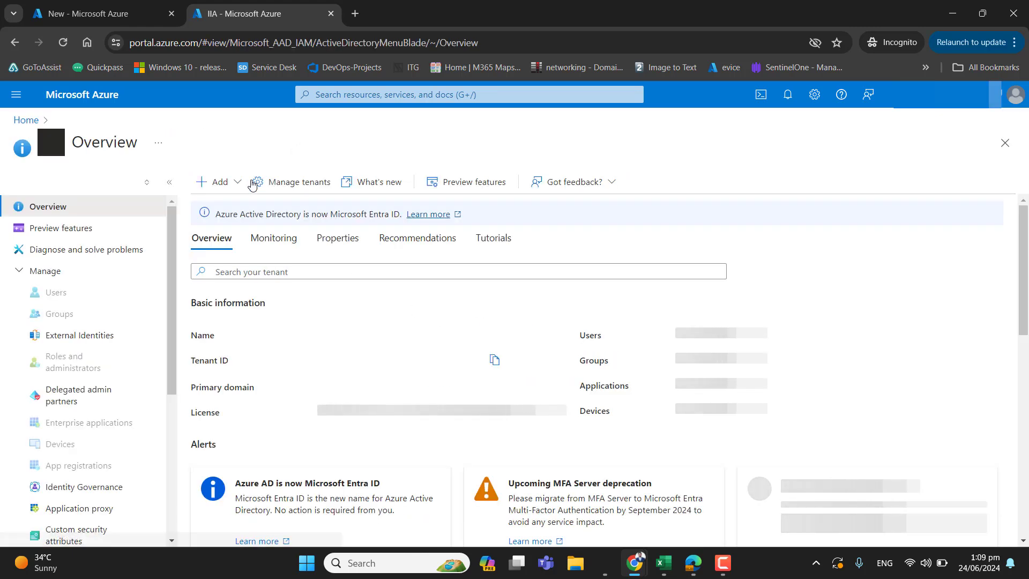
In the tenant Properties, find the Security defaults status and open Manage security defaults
{"action": "left_click_drag", "start_coordinate": [167, 256], "coordinate": [165, 398]}
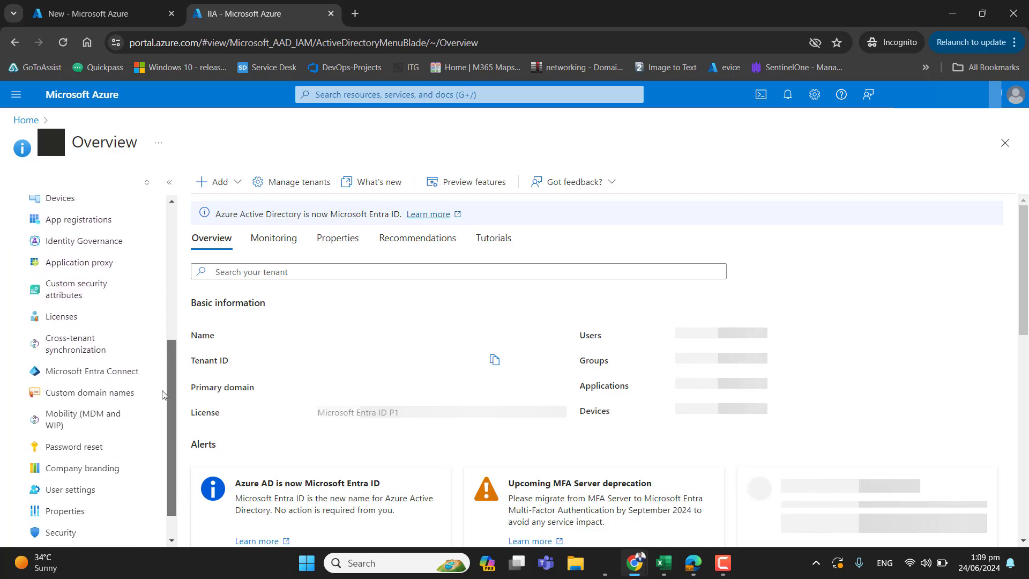
{"action": "left_click", "coordinate": [84, 515]}
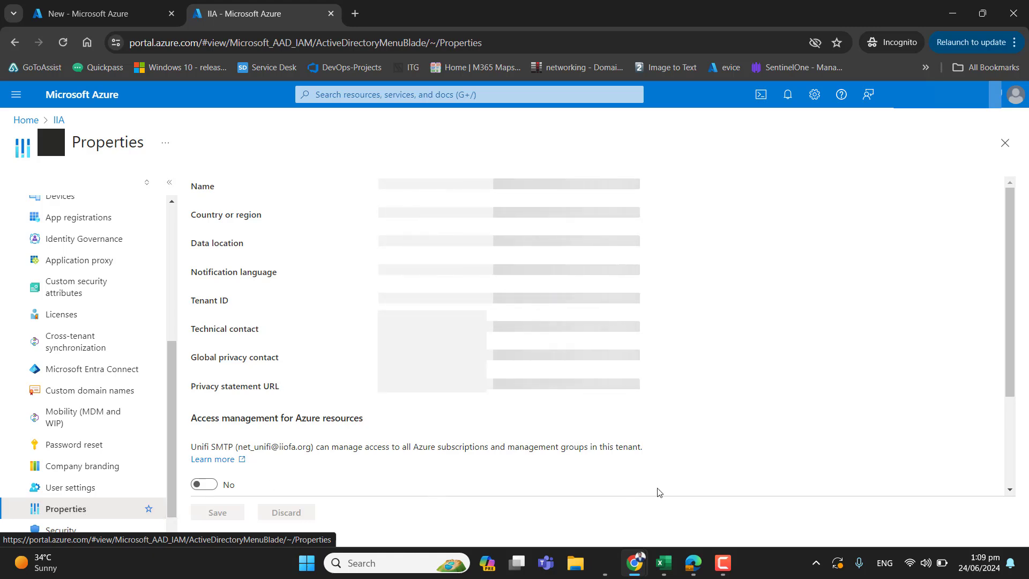
{"action": "scroll", "coordinate": [1017, 364], "scroll_direction": "down", "scroll_amount": 1}
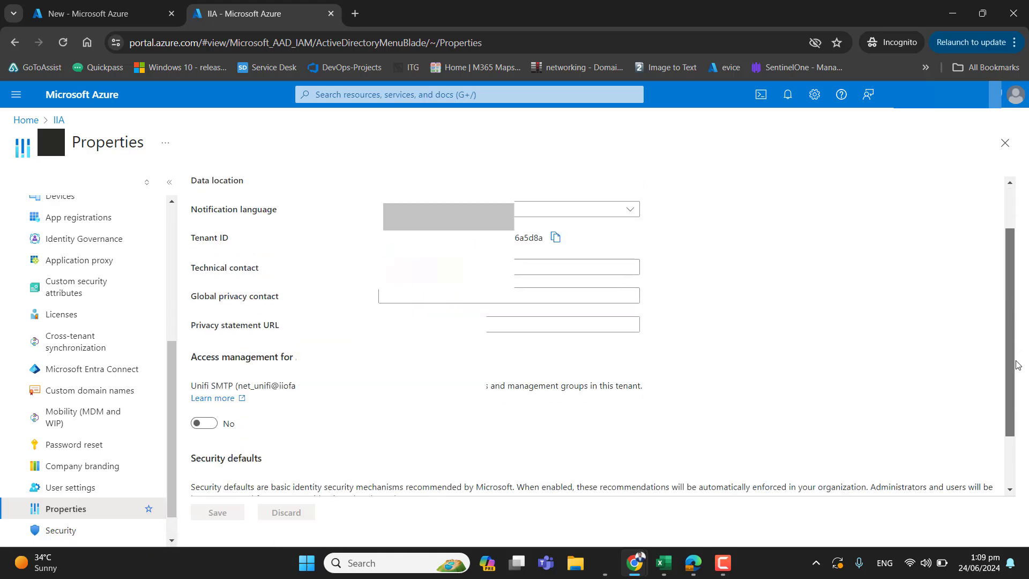
{"action": "scroll", "coordinate": [1018, 364], "scroll_direction": "down", "scroll_amount": 1}
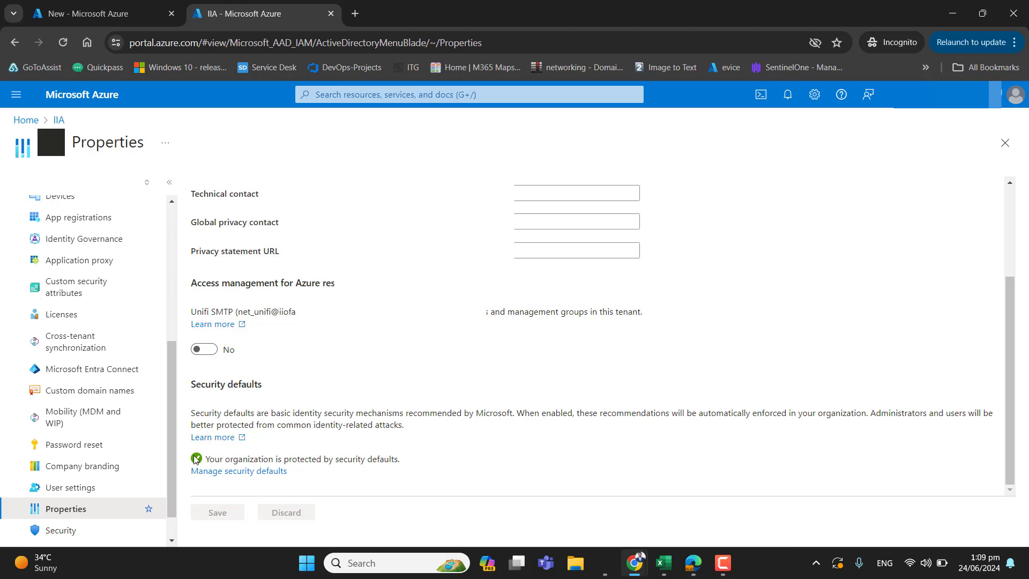
{"action": "left_click_drag", "start_coordinate": [206, 458], "coordinate": [397, 469]}
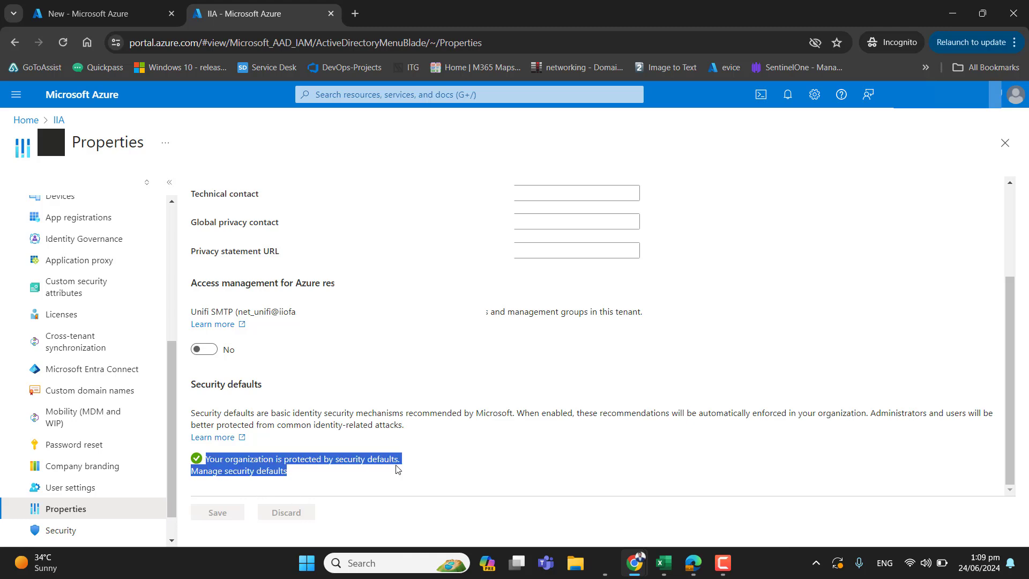
{"action": "left_click", "coordinate": [474, 476]}
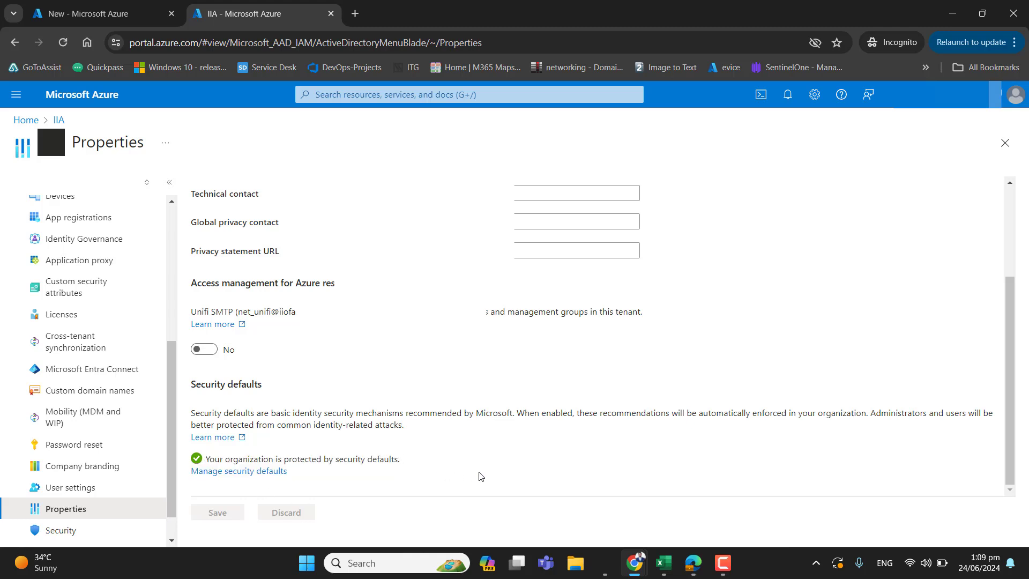
Disable security defaults, citing 'planning to use Conditional Access', and confirm the change
{"action": "left_click", "coordinate": [278, 472]}
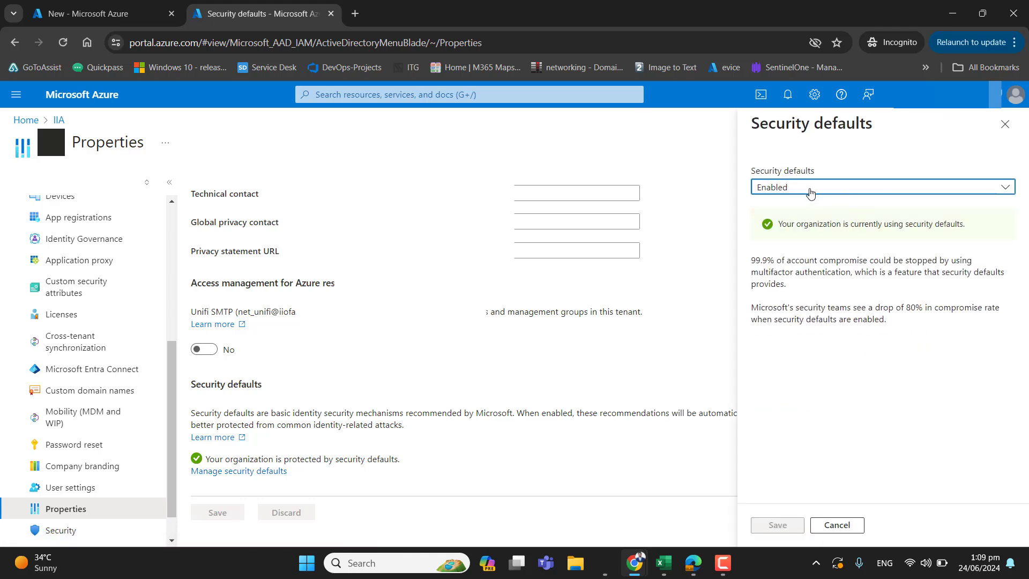
{"action": "left_click", "coordinate": [840, 187]}
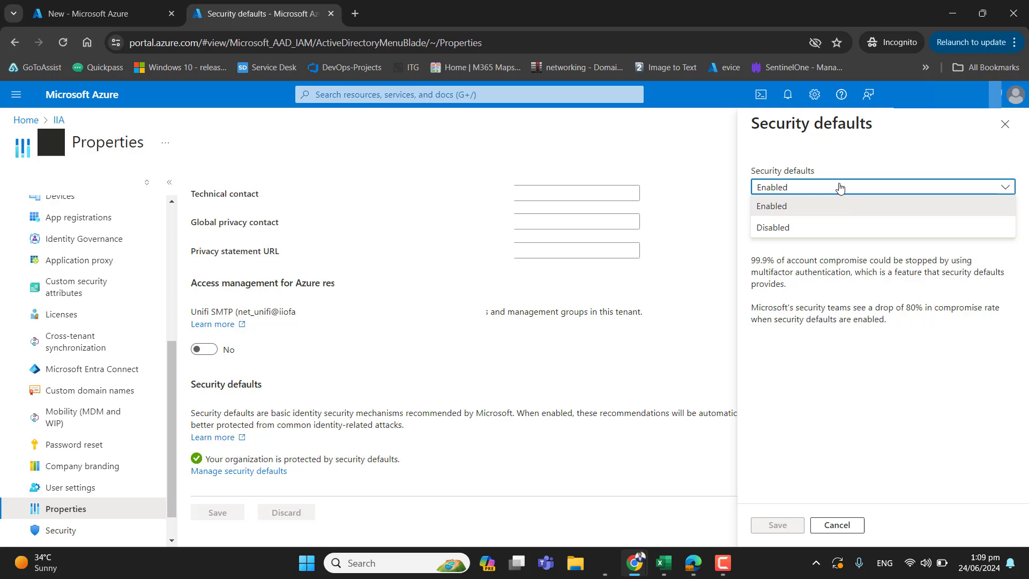
{"action": "left_click", "coordinate": [794, 227]}
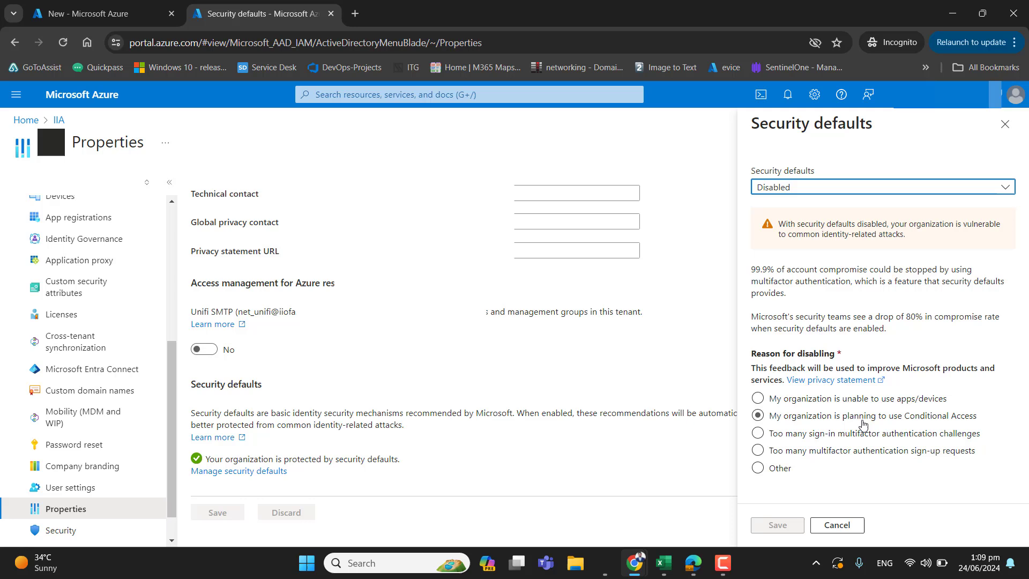
{"action": "left_click", "coordinate": [763, 418]}
{"action": "left_click", "coordinate": [758, 416]}
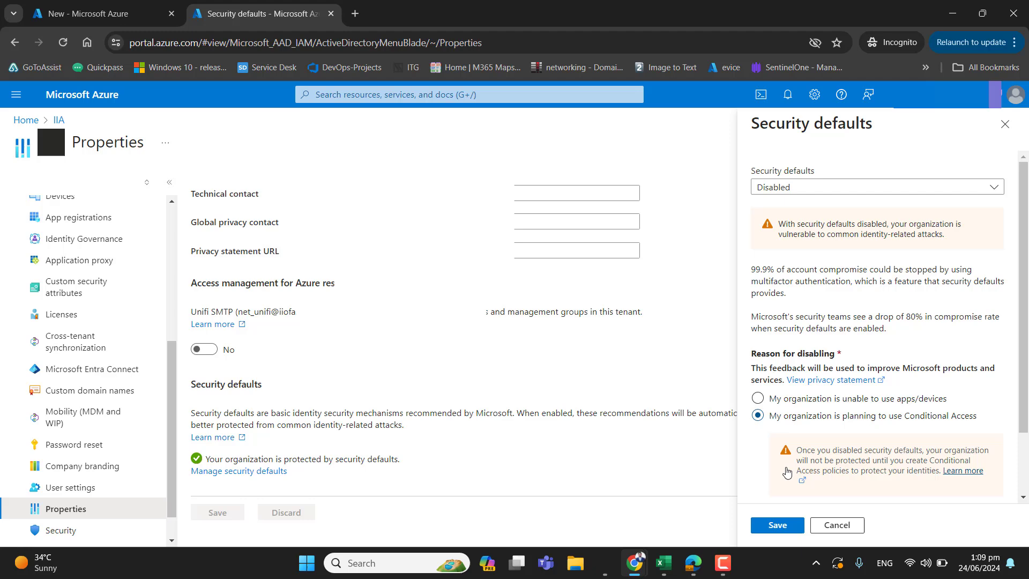
{"action": "left_click_drag", "start_coordinate": [1022, 364], "coordinate": [1022, 424]}
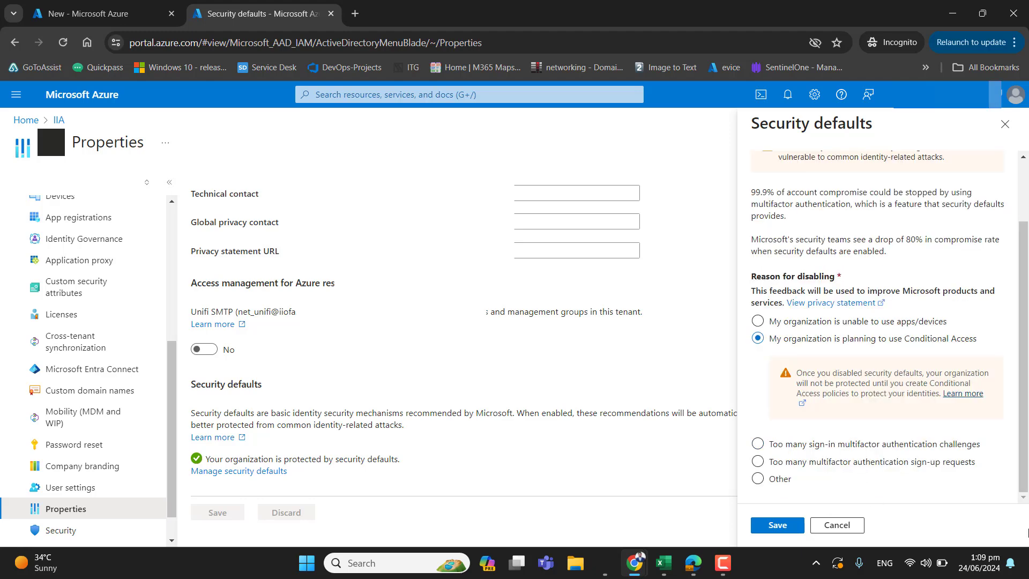
{"action": "left_click", "coordinate": [780, 526]}
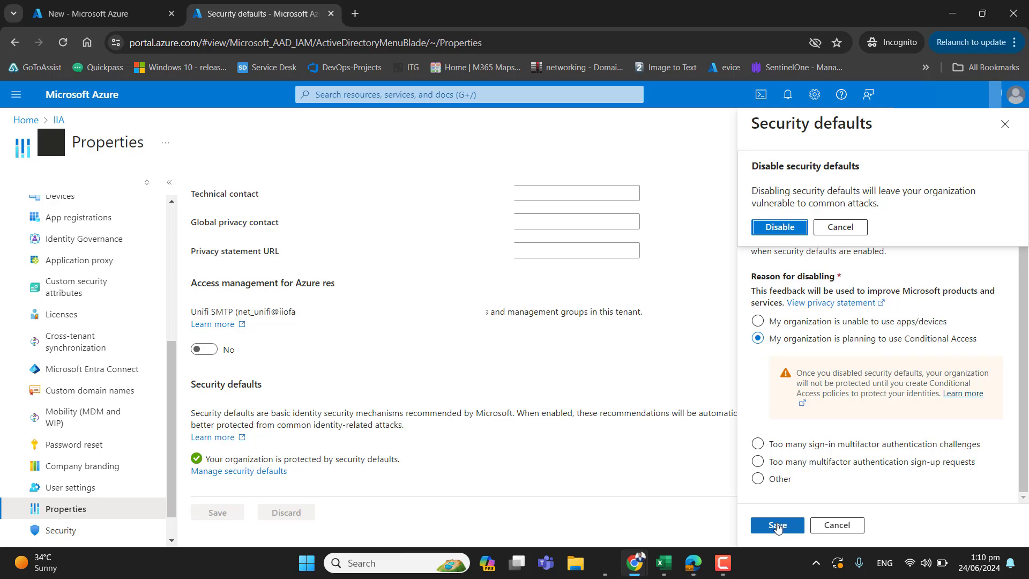
{"action": "left_click", "coordinate": [778, 228]}
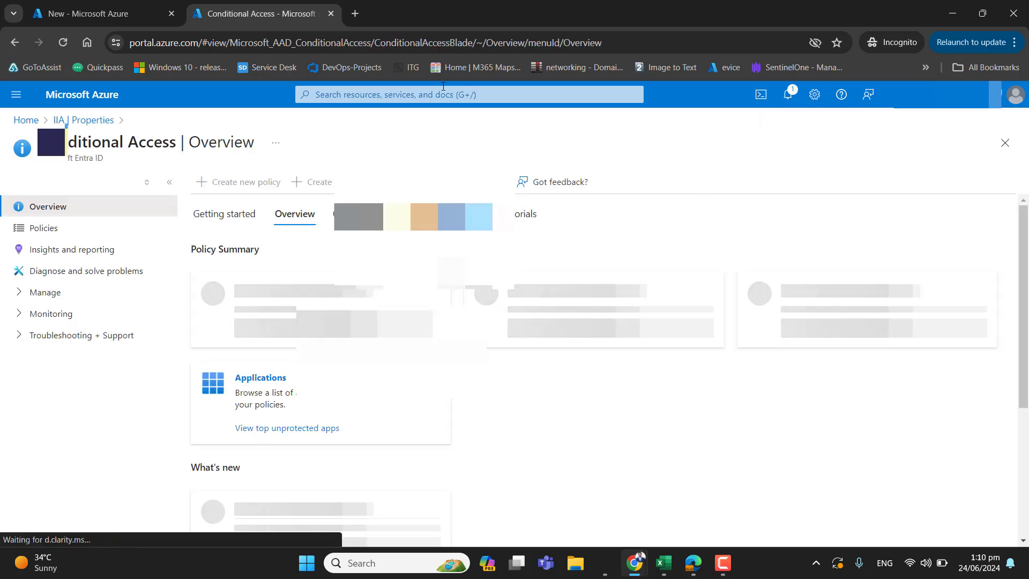
On the reloaded New policy form, begin the policy name as 'CA_MFA'
{"action": "left_click", "coordinate": [105, 3]}
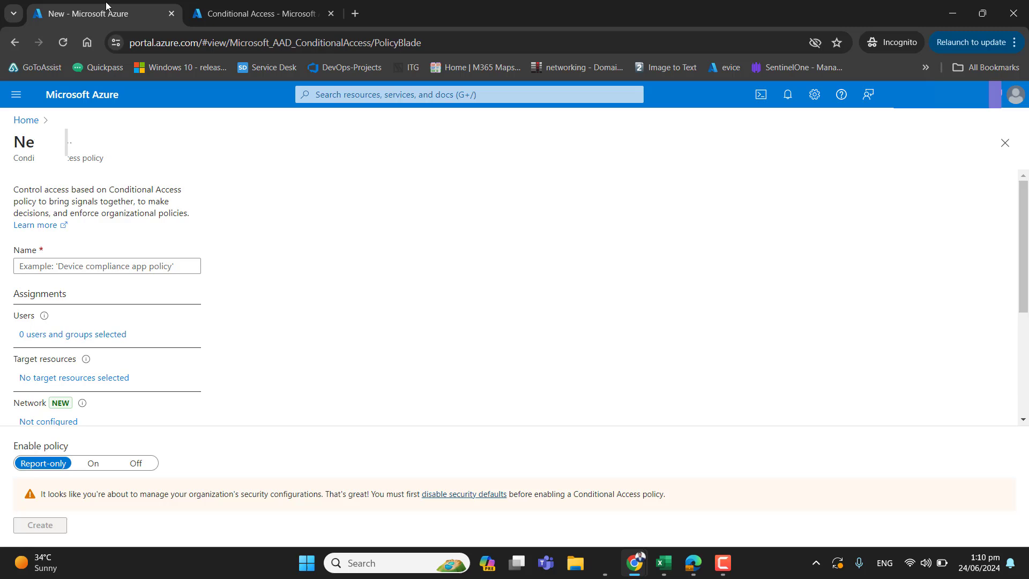
{"action": "left_click", "coordinate": [63, 43]}
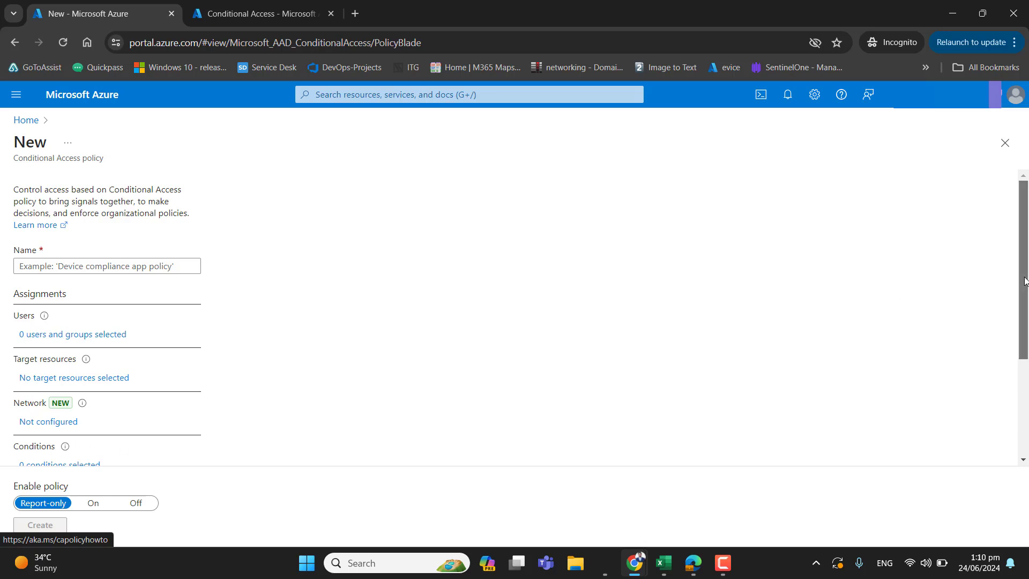
{"action": "mouse_move", "coordinate": [1024, 279]}
{"action": "left_mouse_down"}
{"action": "mouse_move", "coordinate": [1024, 290]}
{"action": "mouse_move", "coordinate": [1024, 279]}
{"action": "left_mouse_up"}
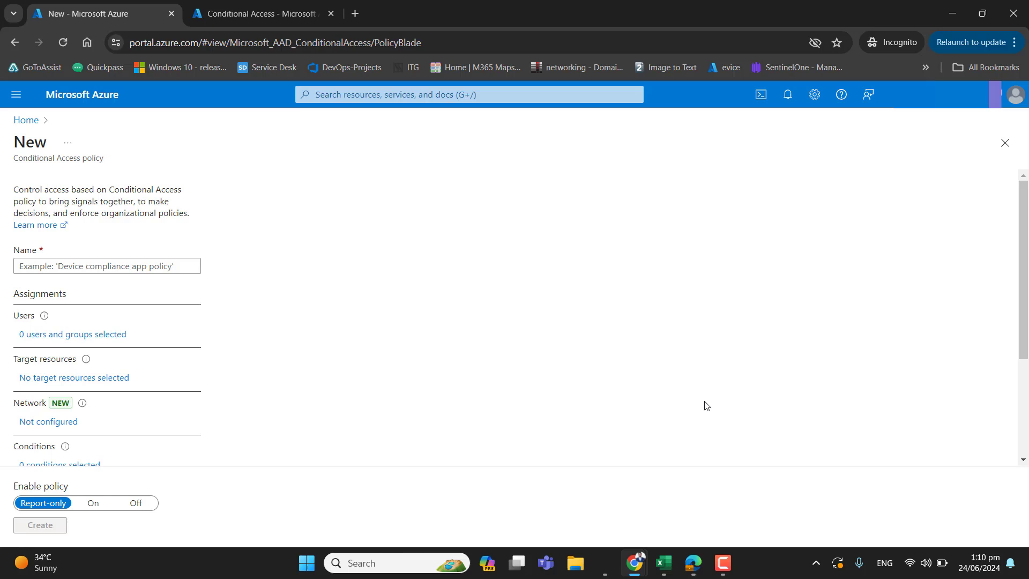
{"action": "left_click", "coordinate": [47, 265]}
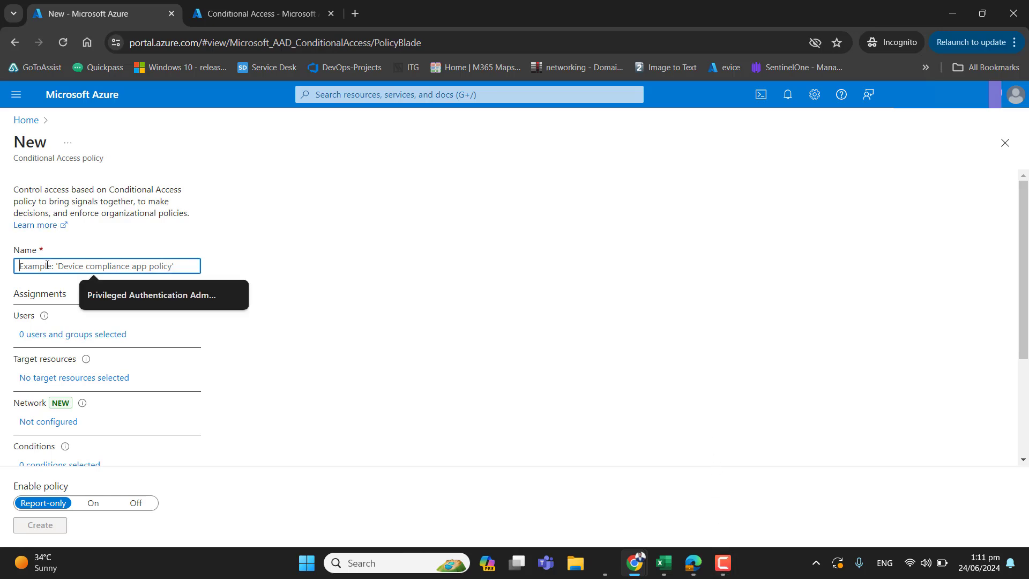
{"action": "type", "text": "CA"}
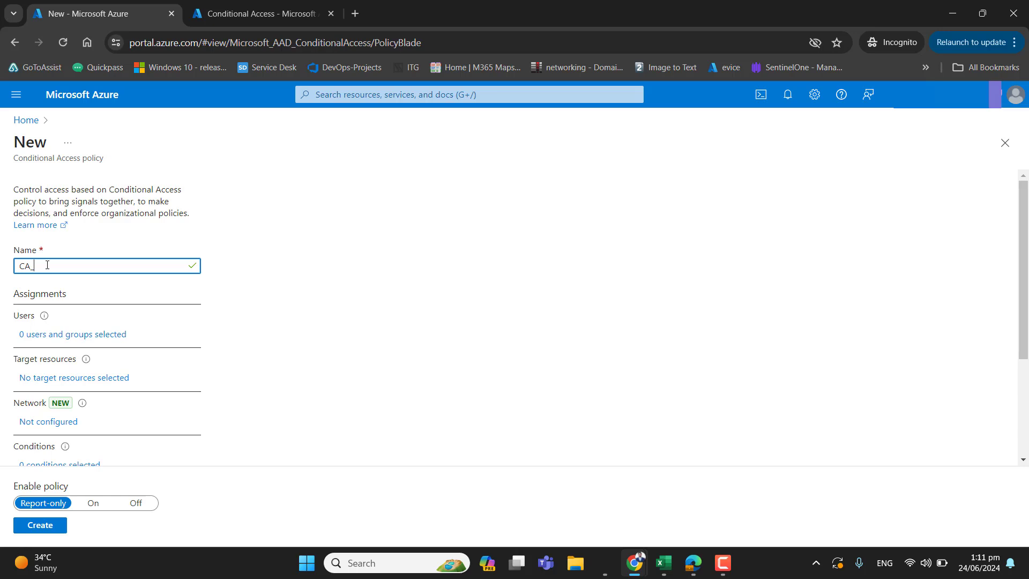
{"action": "type", "text": "_MFA_Policy"}
Include the MFA Conditional Access group, found by searching 'mfa conditional', as the policy's users
{"action": "left_click", "coordinate": [100, 341]}
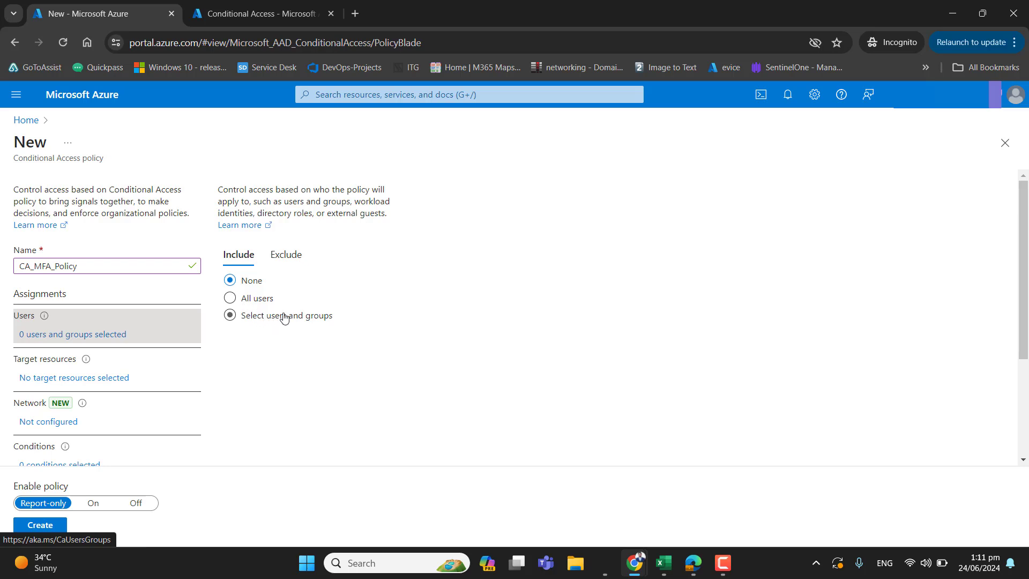
{"action": "left_click", "coordinate": [254, 319]}
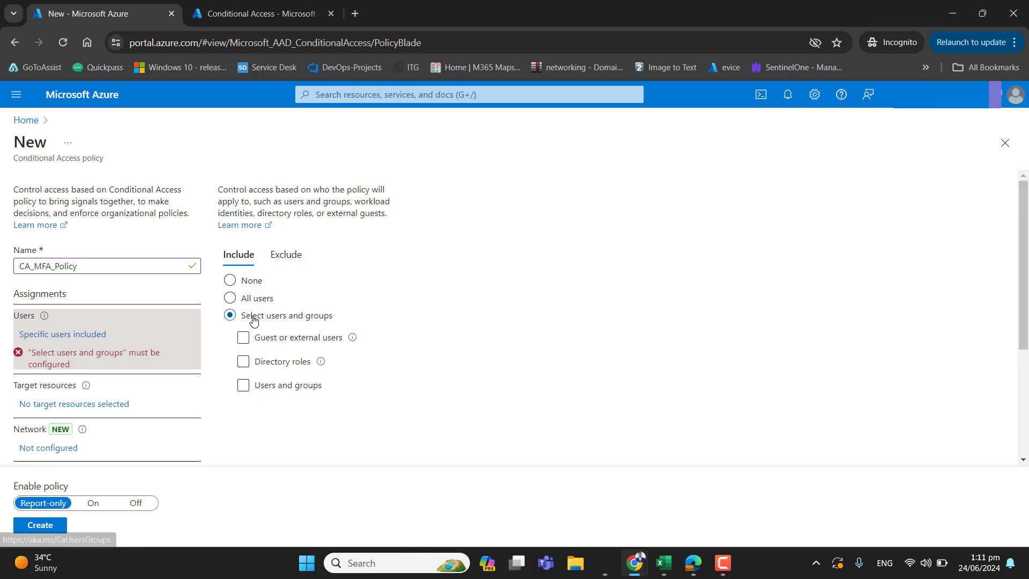
{"action": "left_click", "coordinate": [243, 385]}
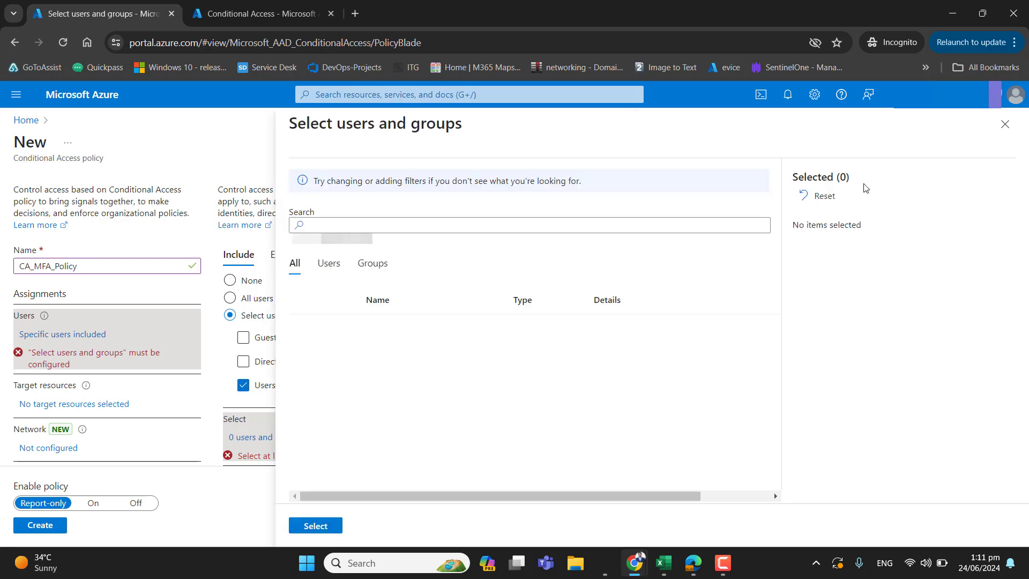
{"action": "left_click", "coordinate": [514, 225]}
{"action": "type", "text": "mfa c"}
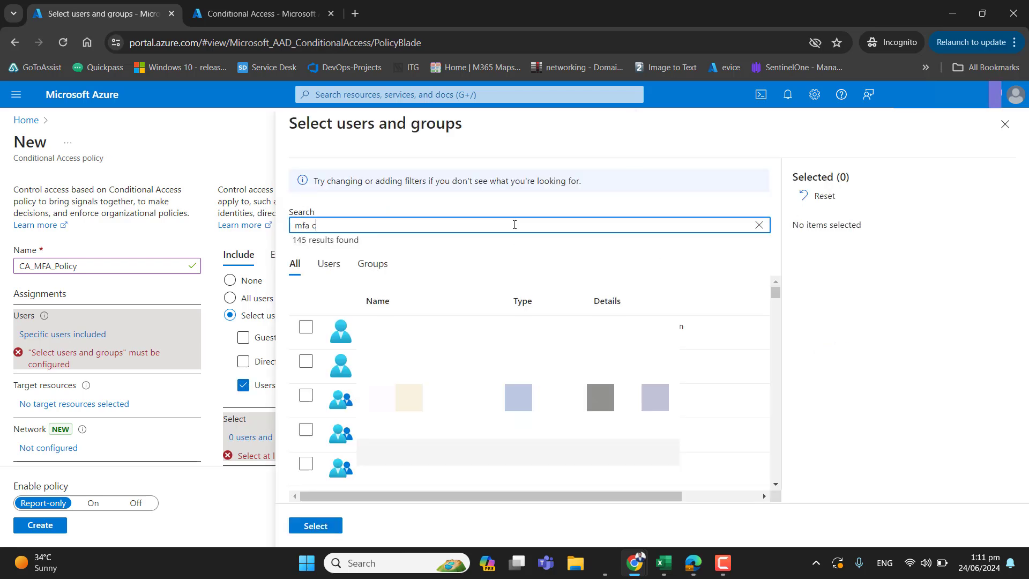
{"action": "type", "text": "onditional"}
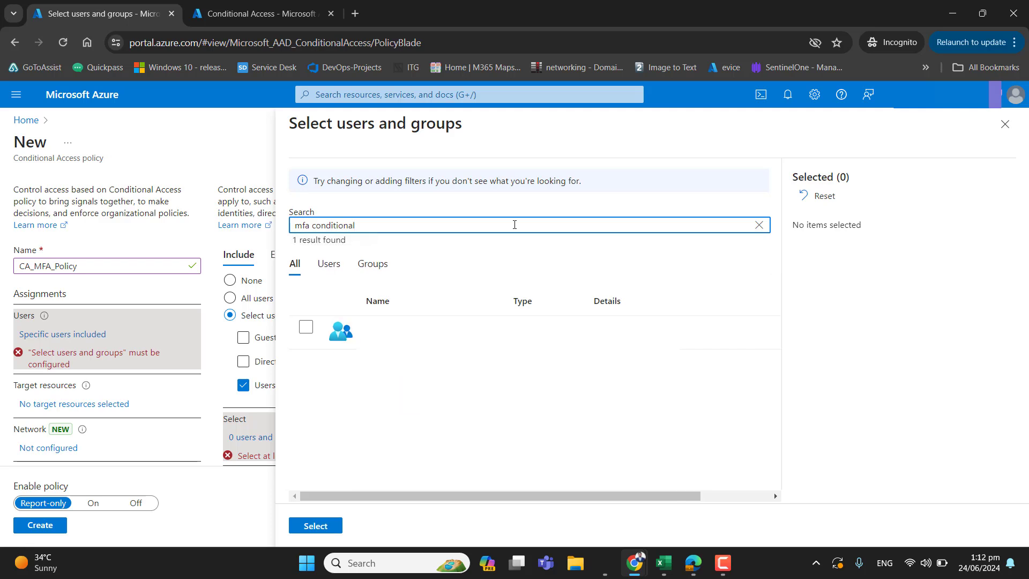
{"action": "left_click", "coordinate": [305, 326]}
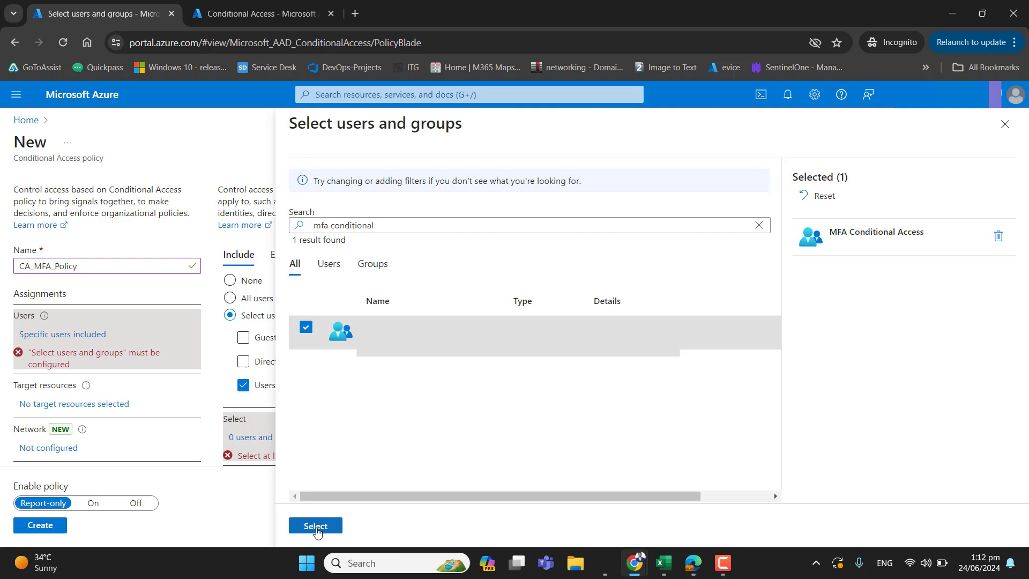
{"action": "left_click", "coordinate": [316, 526]}
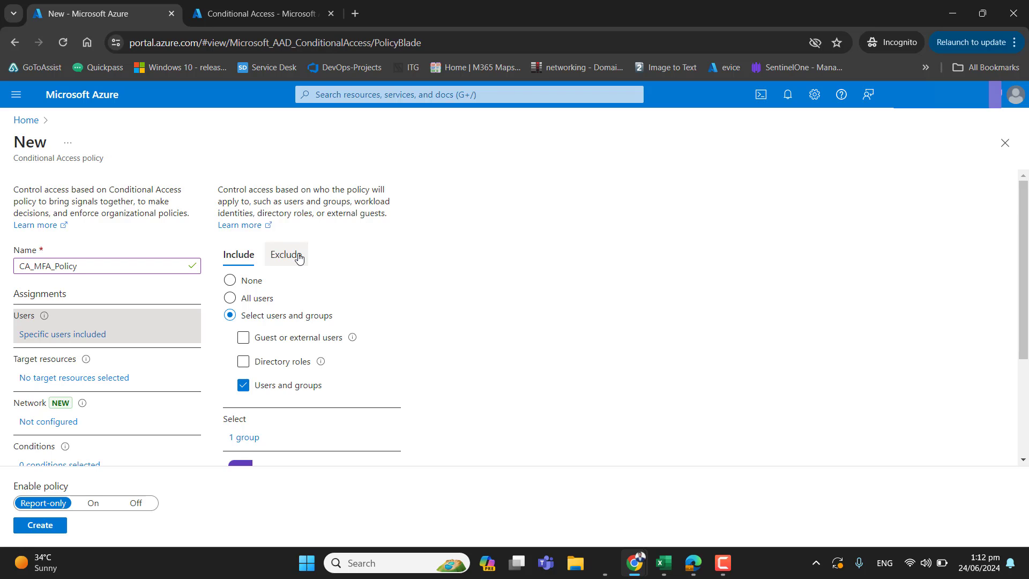
Exclude the first user matching 'net' from the policy, then recheck the included group
{"action": "left_click", "coordinate": [298, 257]}
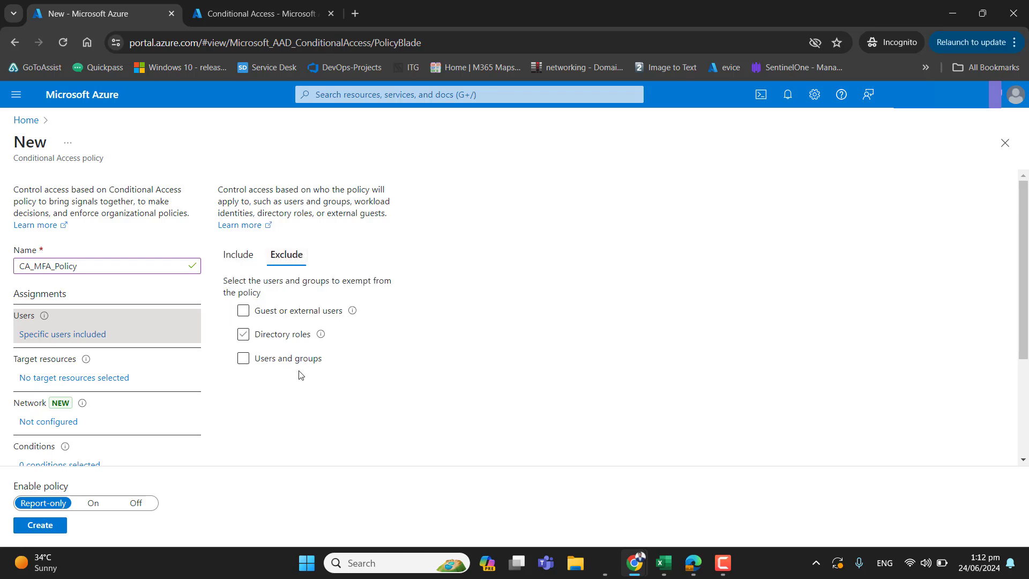
{"action": "left_click", "coordinate": [244, 359]}
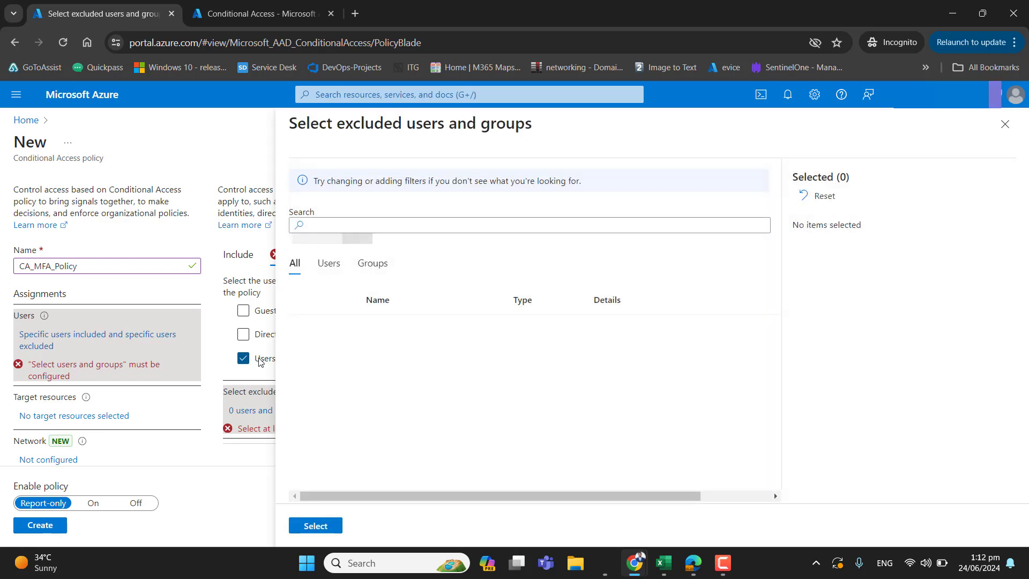
{"action": "left_click", "coordinate": [440, 227]}
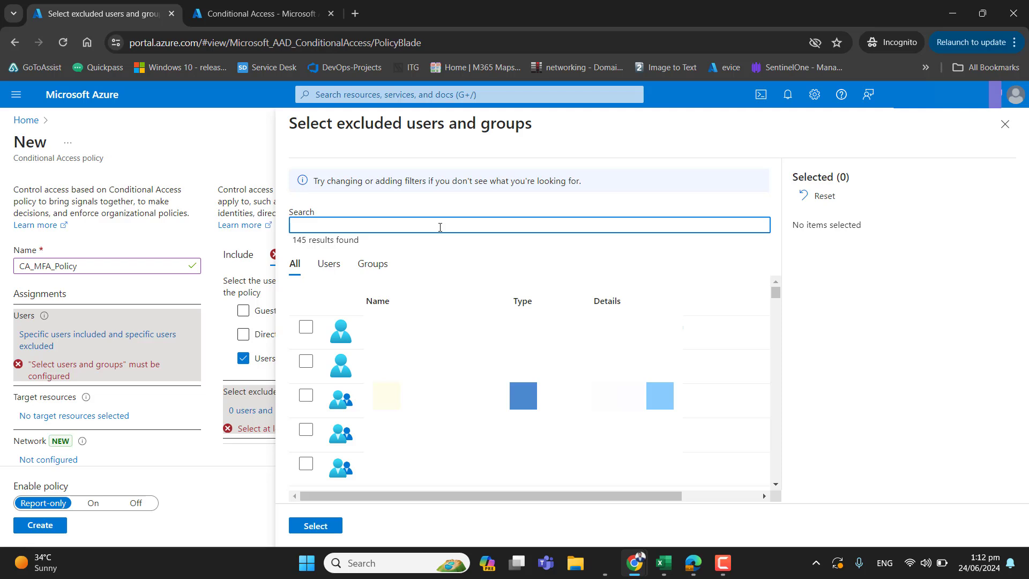
{"action": "type", "text": "net"}
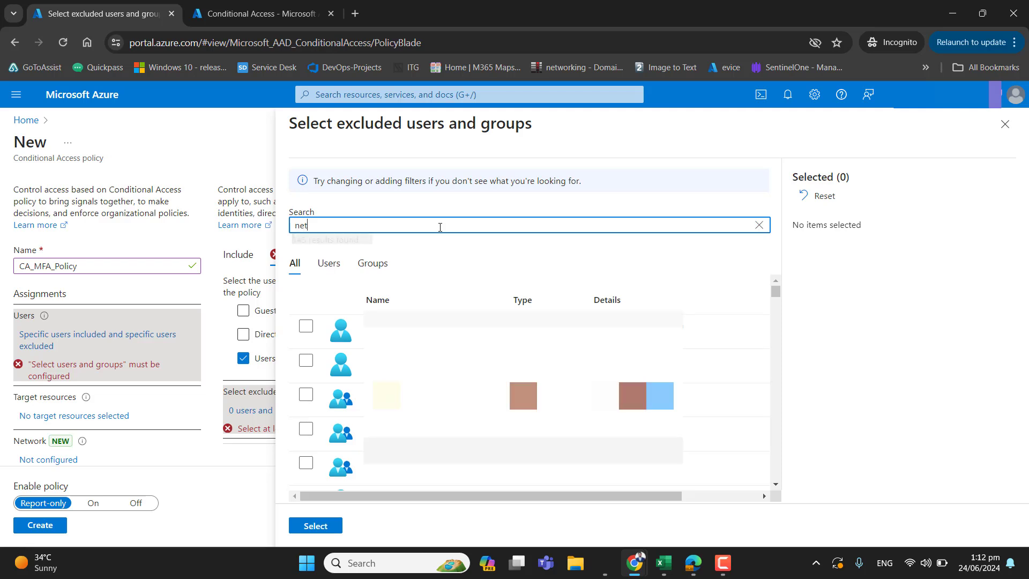
{"action": "left_click", "coordinate": [306, 327]}
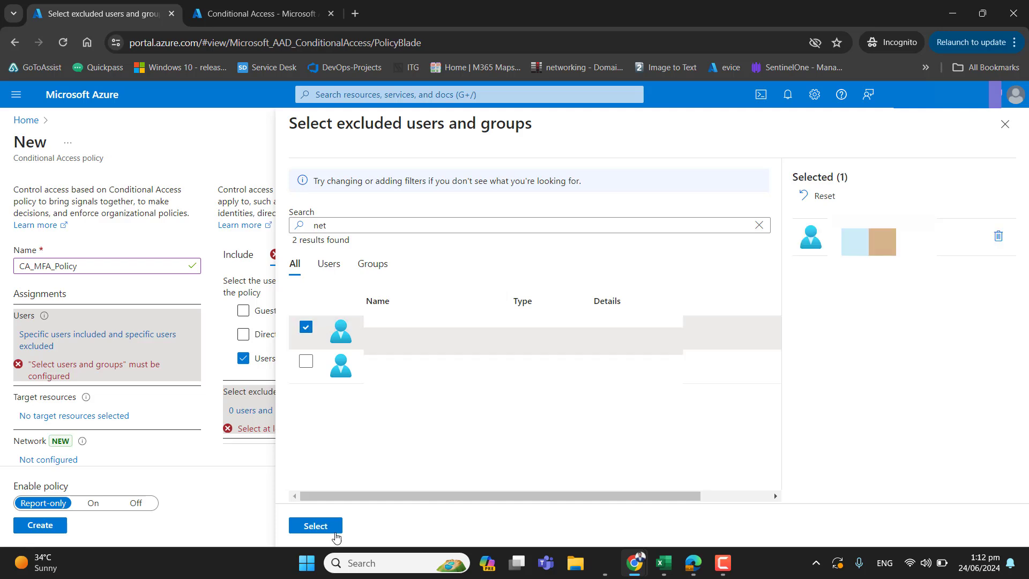
{"action": "left_click", "coordinate": [318, 525]}
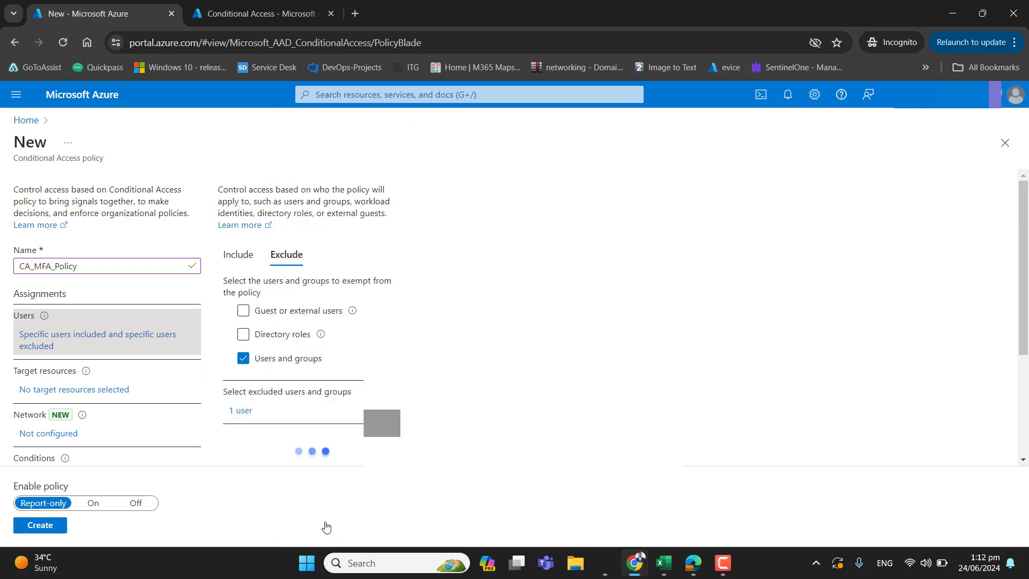
{"action": "left_click", "coordinate": [238, 260]}
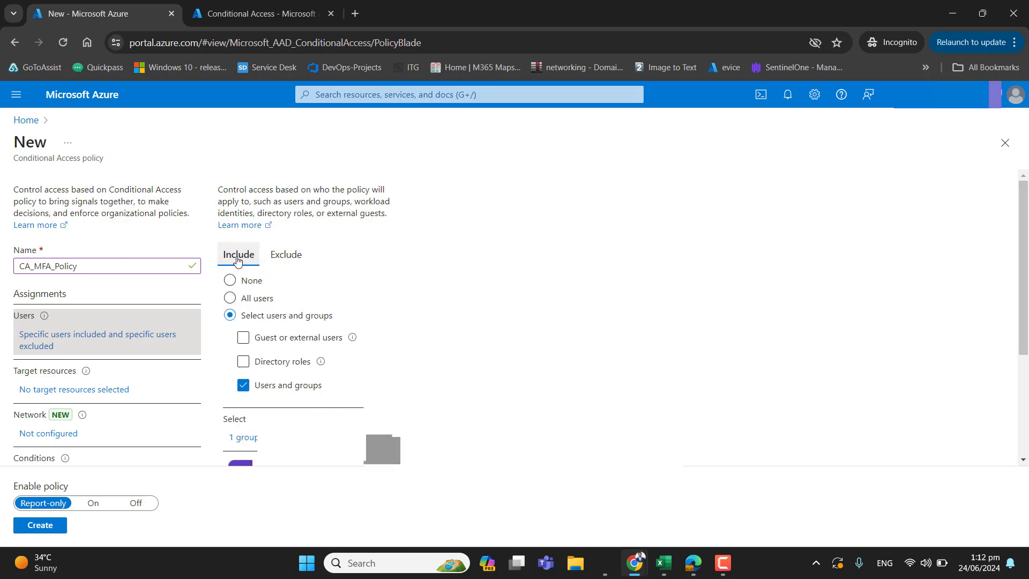
{"action": "left_click_drag", "start_coordinate": [1026, 339], "coordinate": [1025, 387]}
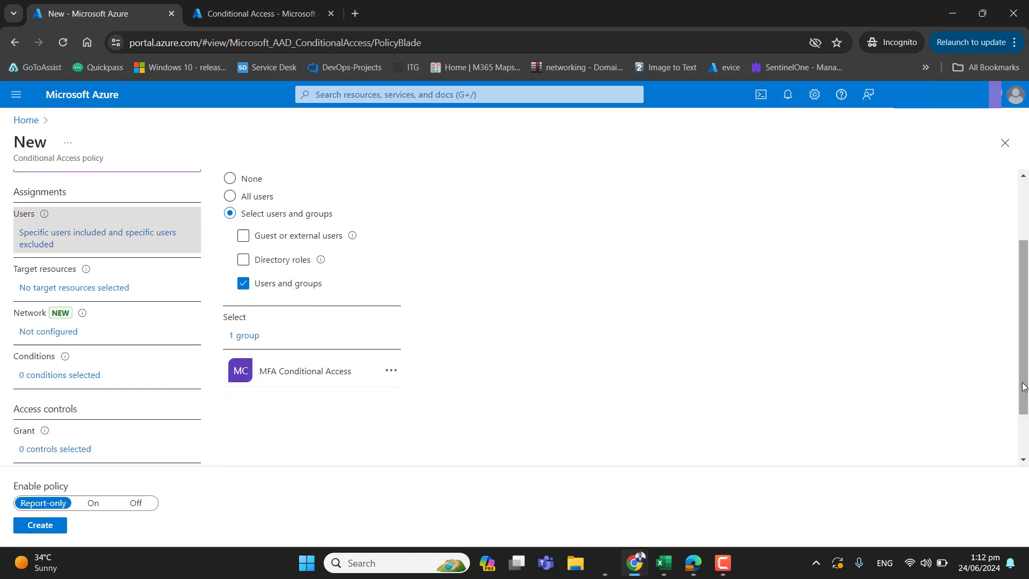
Switch the policy's cloud-app target from All cloud apps to Select apps
{"action": "left_click", "coordinate": [82, 288]}
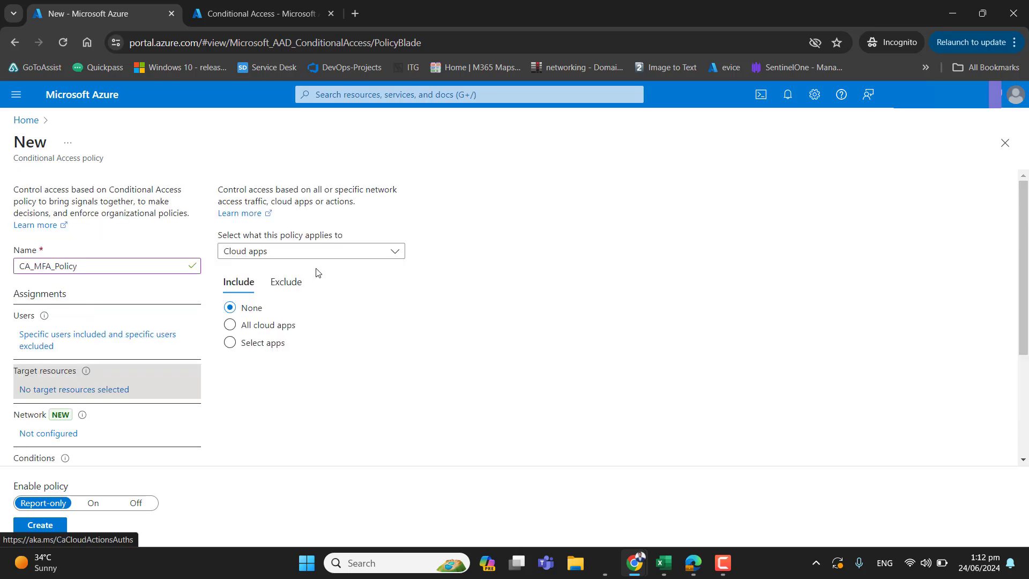
{"action": "left_click", "coordinate": [319, 260]}
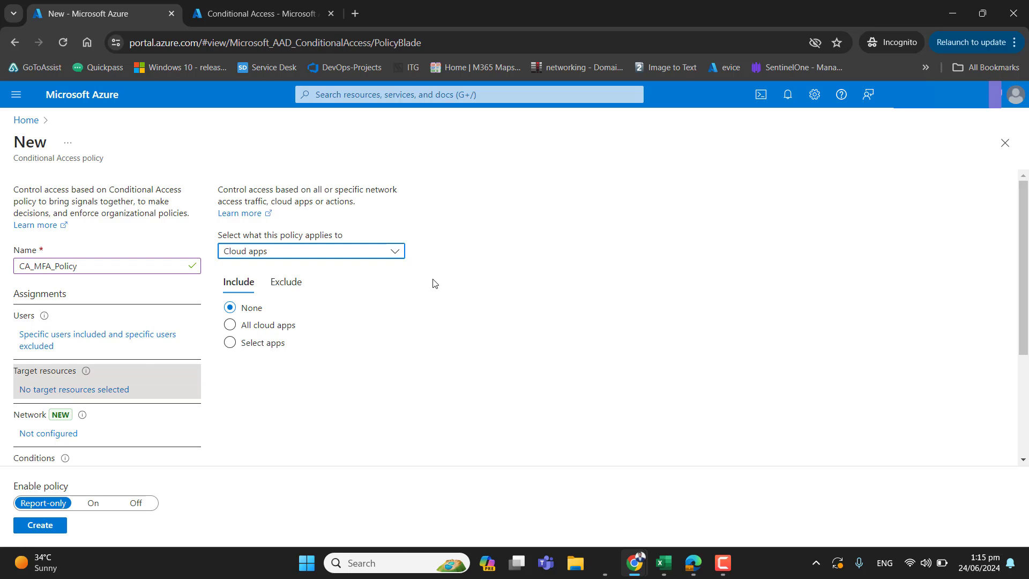
{"action": "left_click", "coordinate": [230, 325]}
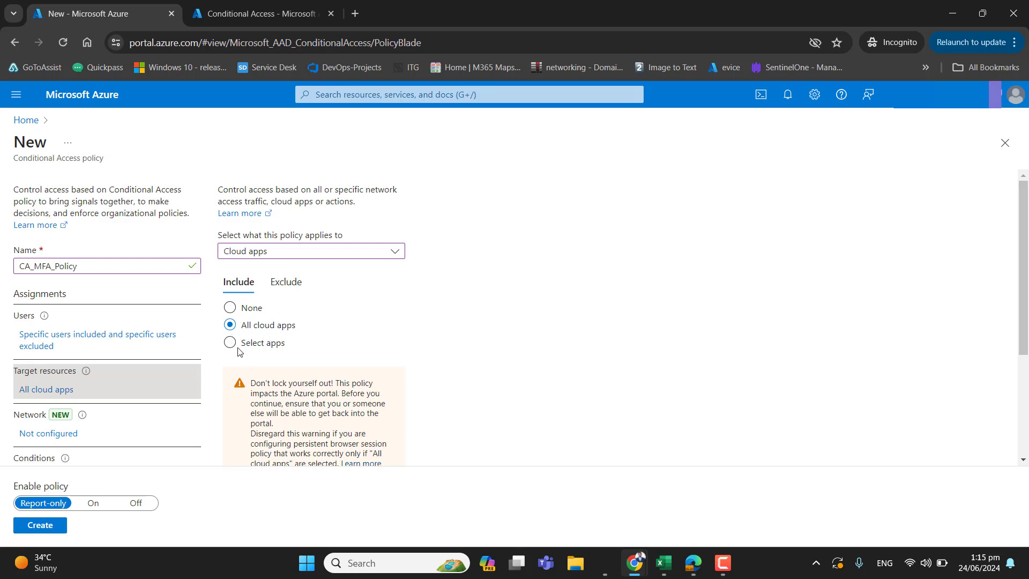
{"action": "left_click", "coordinate": [233, 345]}
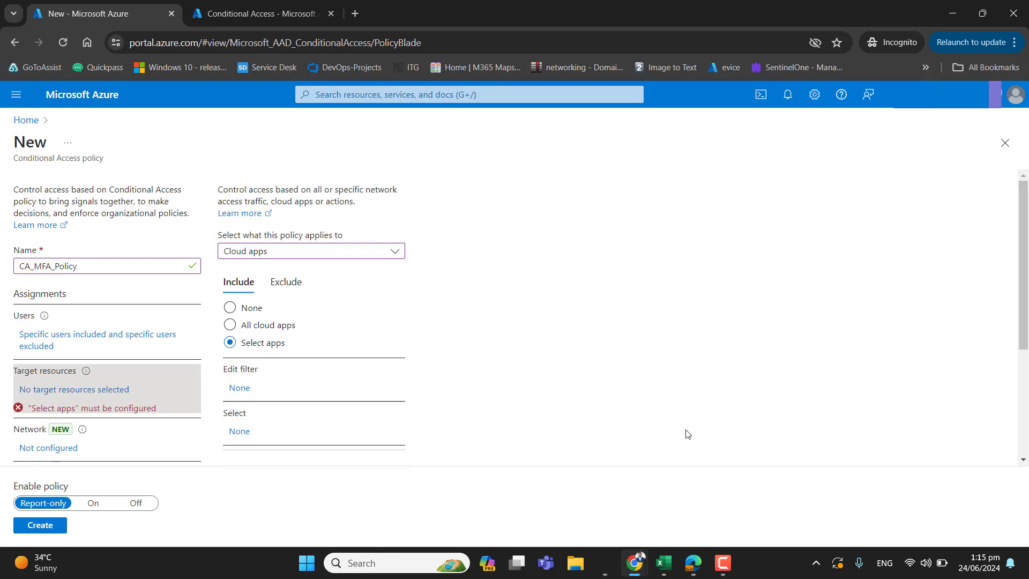
{"action": "left_click_drag", "start_coordinate": [1026, 316], "coordinate": [1026, 340]}
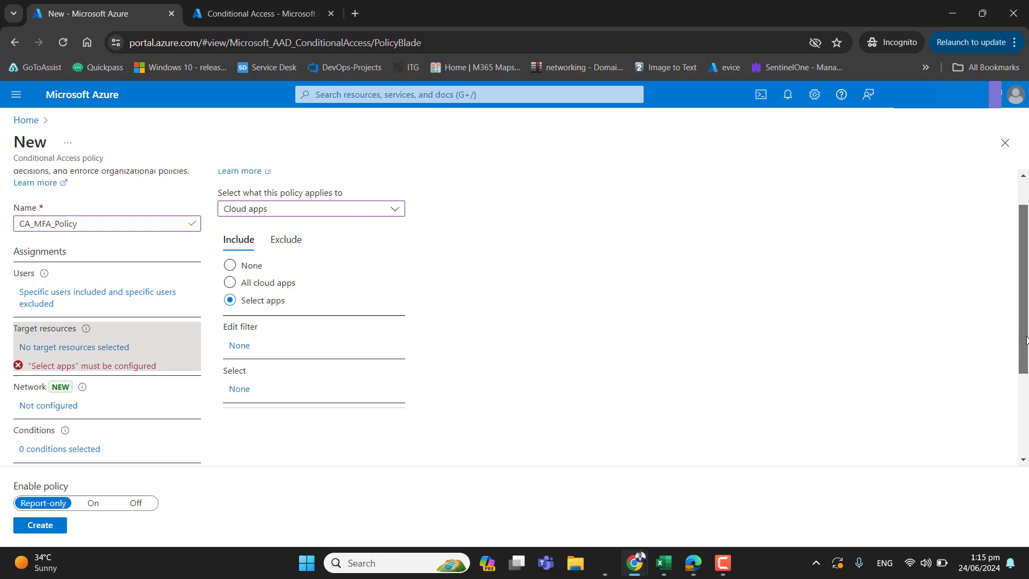
Choose Microsoft Teams Services and Microsoft Teams Shifts as the policy's included cloud apps
{"action": "left_click", "coordinate": [247, 395]}
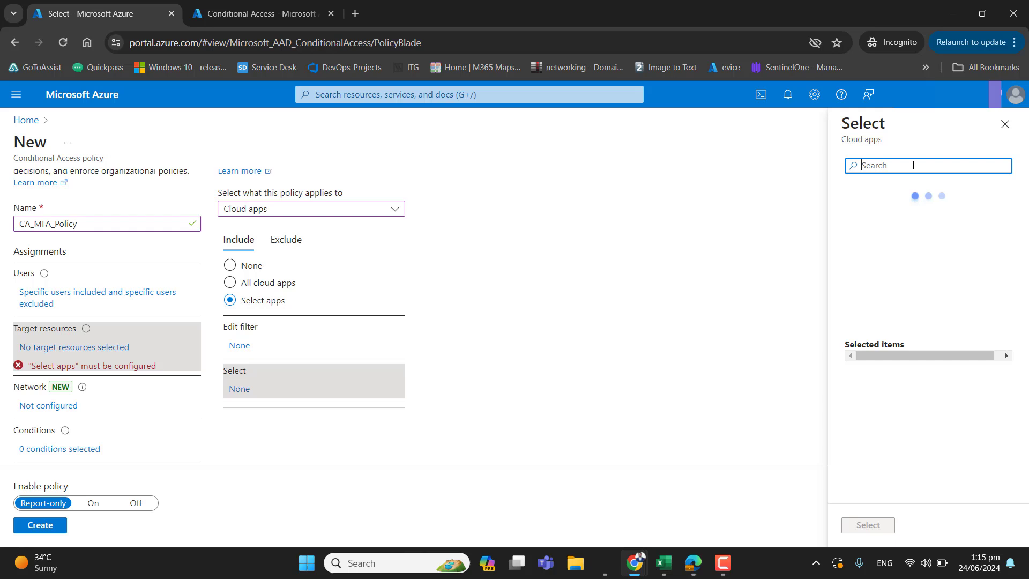
{"action": "type", "text": "Microsoft"}
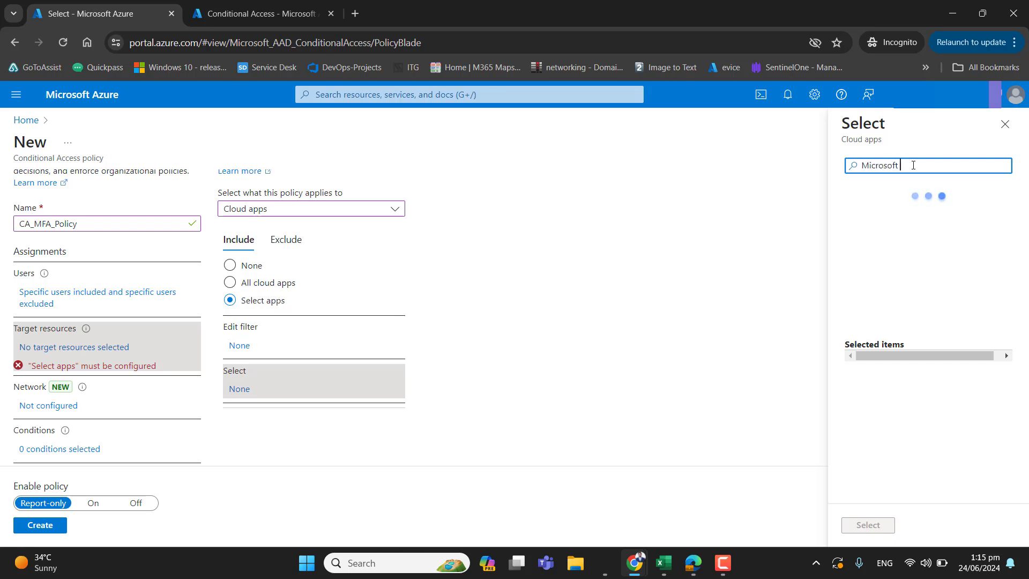
{"action": "type", "text": " Terms"}
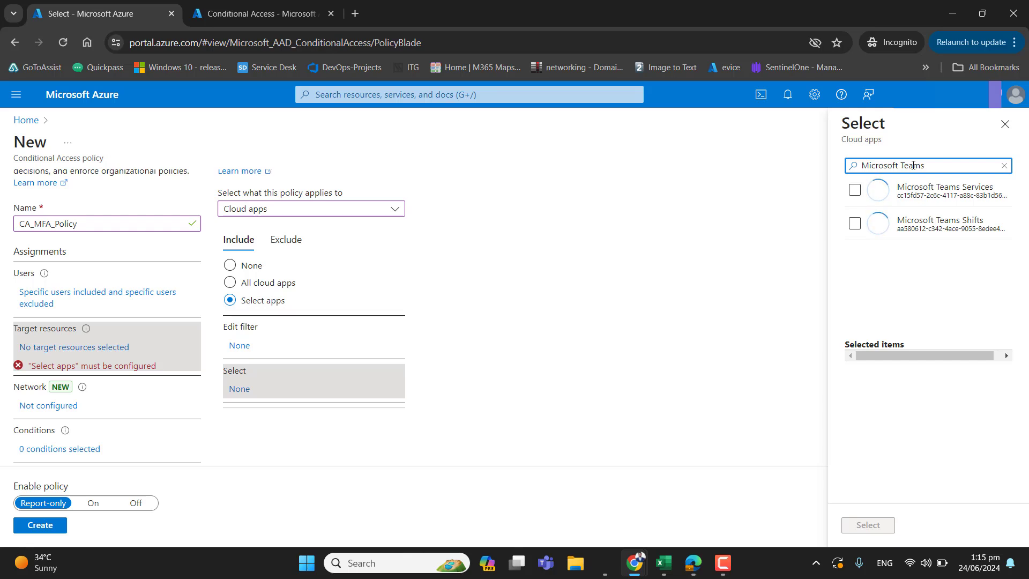
{"action": "left_click", "coordinate": [855, 191]}
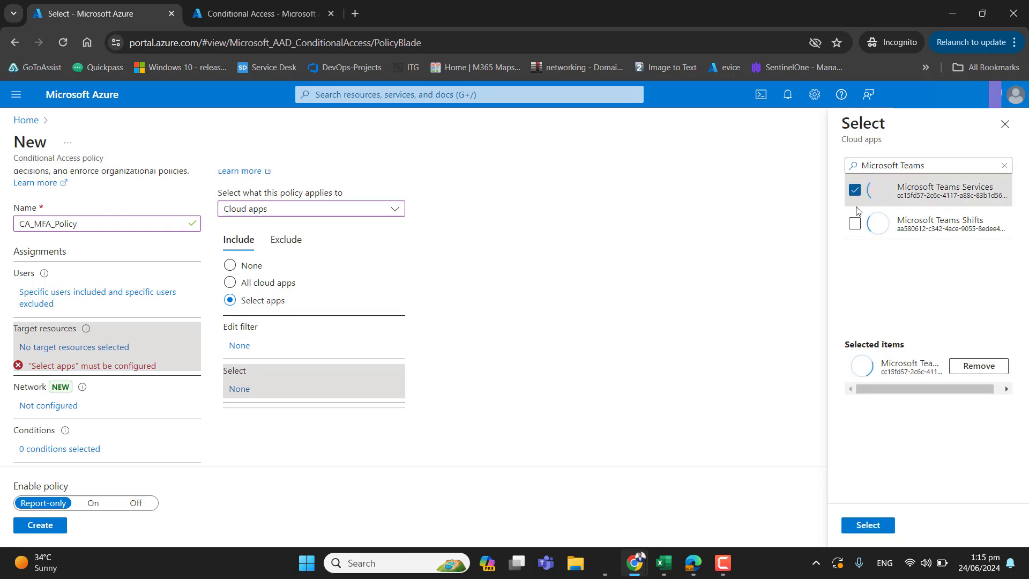
{"action": "left_click", "coordinate": [856, 225]}
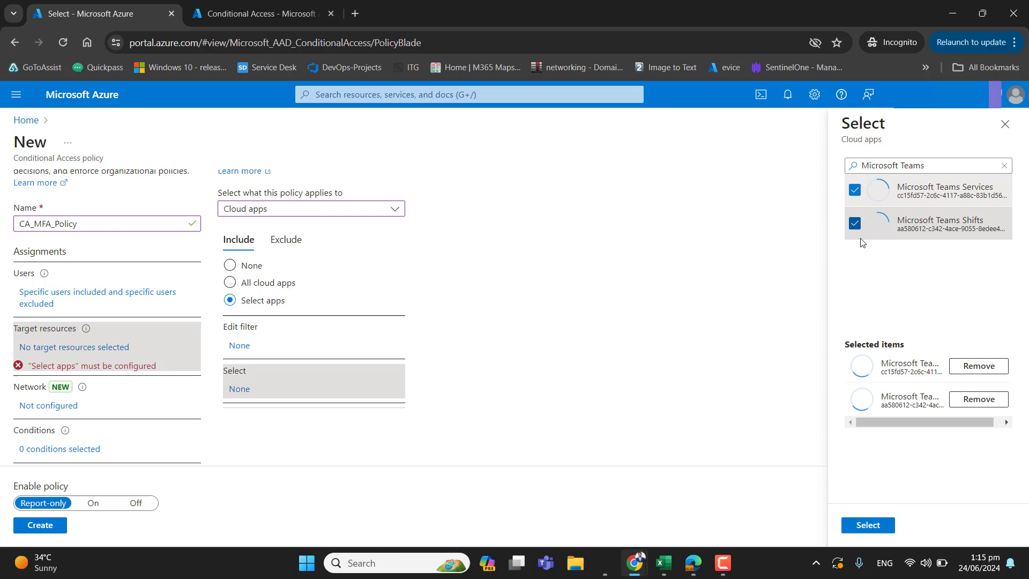
{"action": "left_click", "coordinate": [869, 525]}
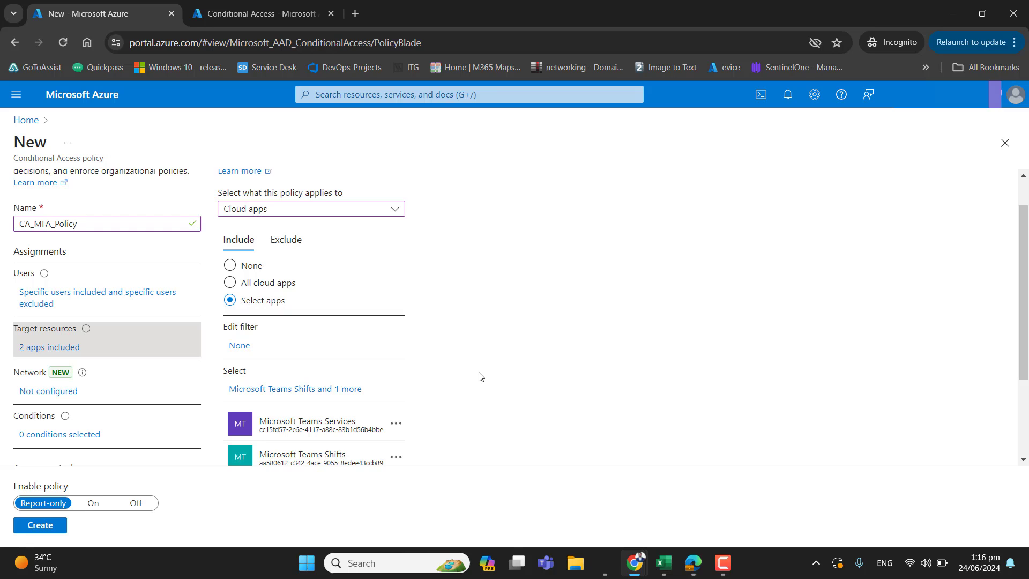
Exclude Office 365 Exchange Online, leaving 2 apps included and 1 app excluded
{"action": "left_click", "coordinate": [286, 239]}
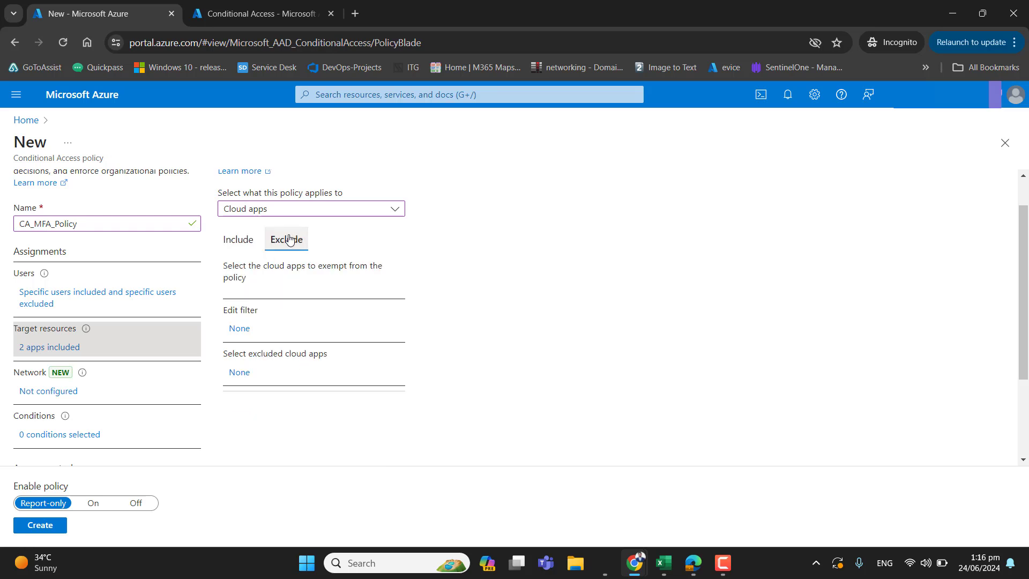
{"action": "left_click", "coordinate": [239, 373]}
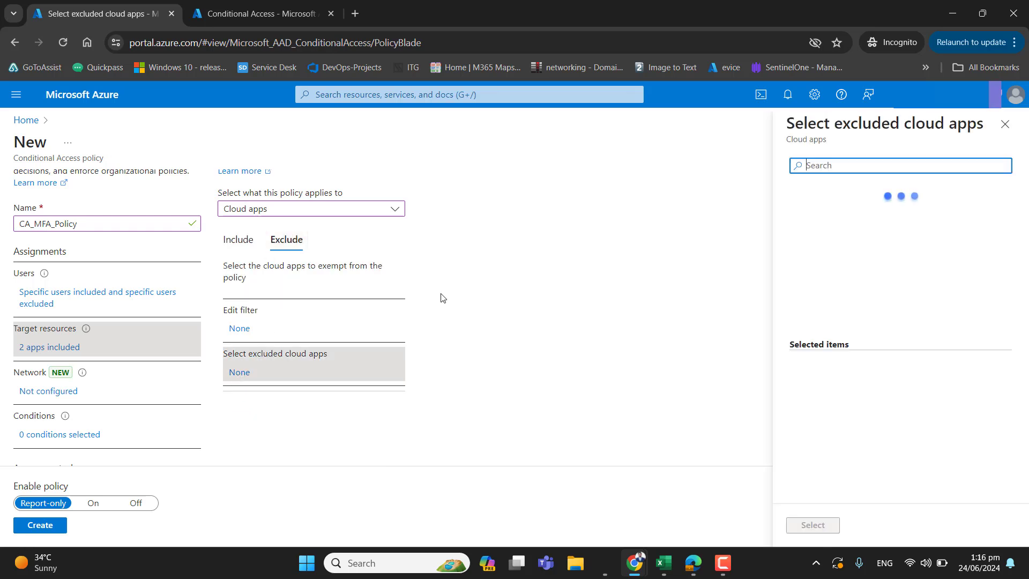
{"action": "type", "text": "exchange"}
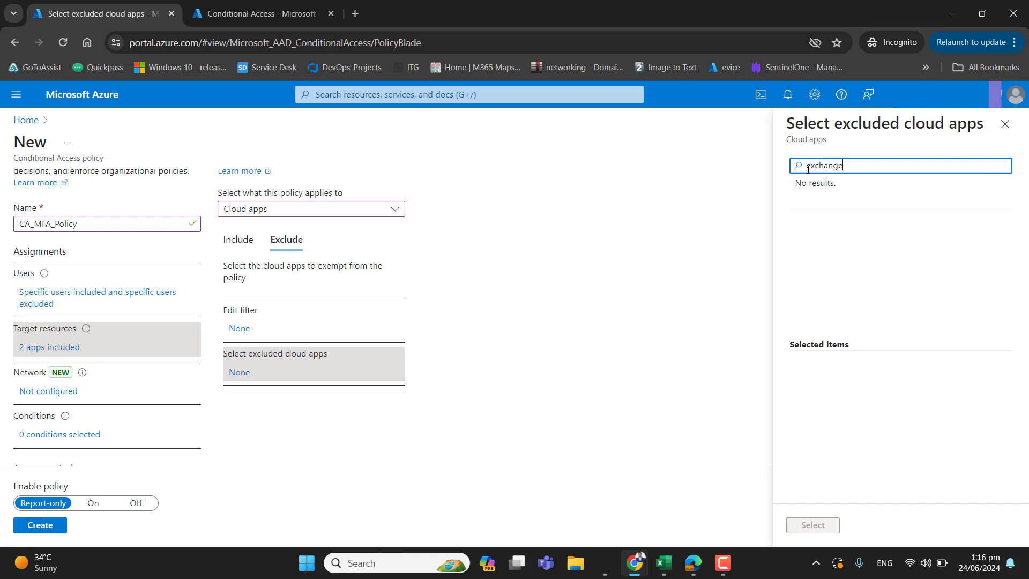
{"action": "key", "text": "BackSpace"}
{"action": "key", "text": "BackSpace"}
{"action": "key", "text": "BackSpace"}
{"action": "key", "text": "BackSpace"}
{"action": "key", "text": "BackSpace"}
{"action": "key", "text": "BackSpace"}
{"action": "key", "text": "BackSpace"}
{"action": "key", "text": "BackSpace"}
{"action": "type", "text": "office"}
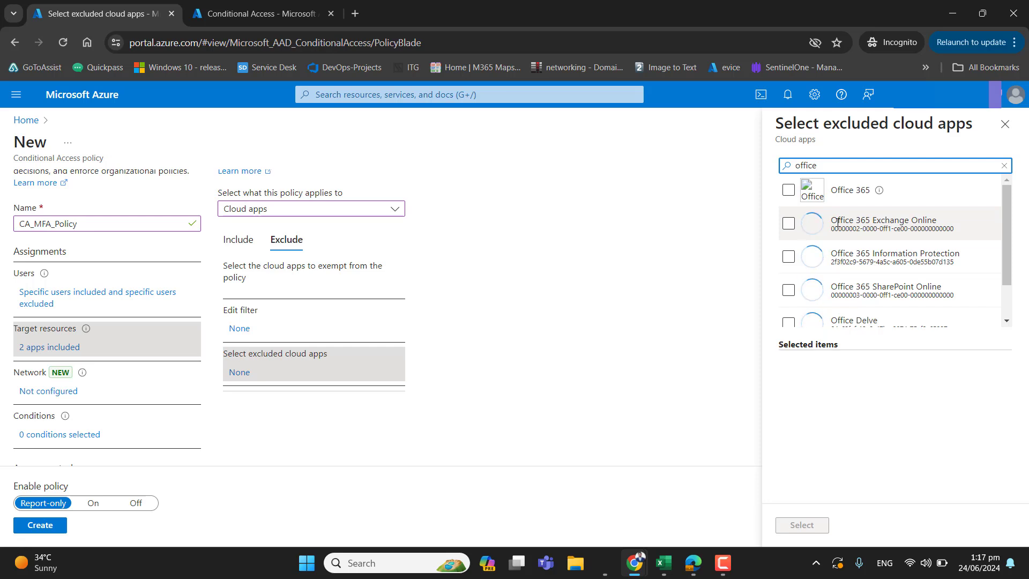
{"action": "left_click", "coordinate": [789, 224]}
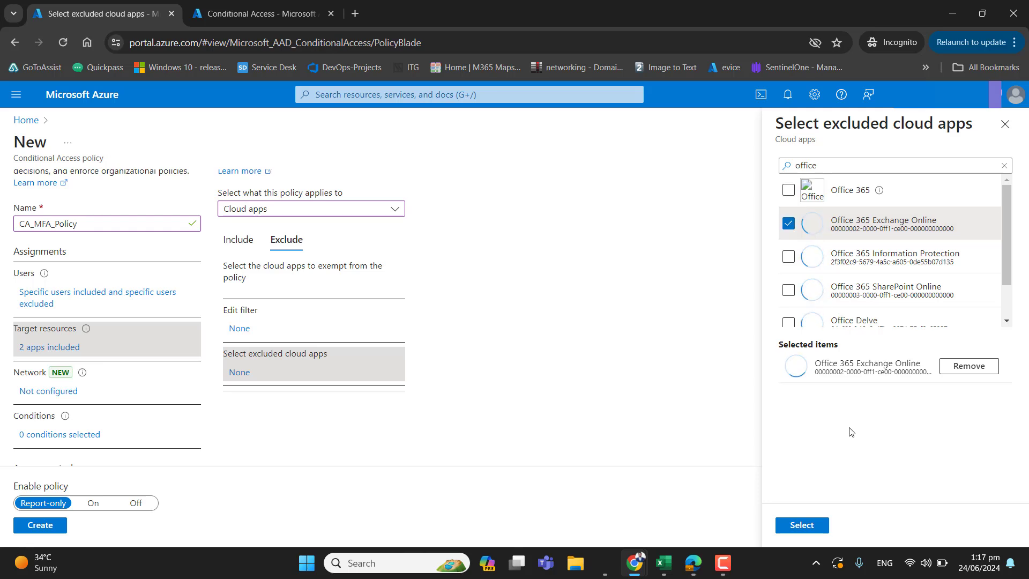
{"action": "left_click", "coordinate": [807, 526]}
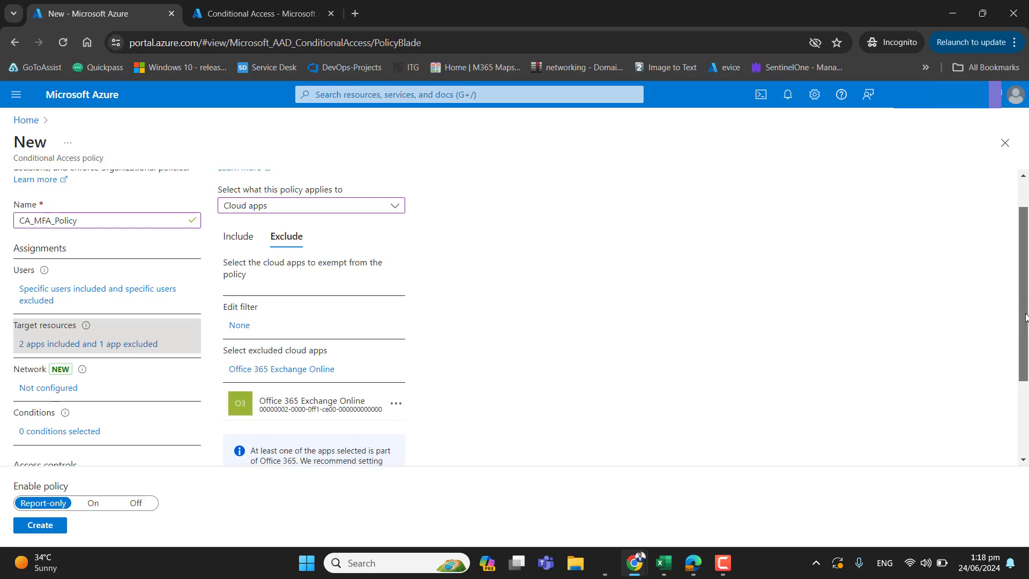
{"action": "scroll", "coordinate": [1025, 343], "scroll_direction": "down", "scroll_amount": 3}
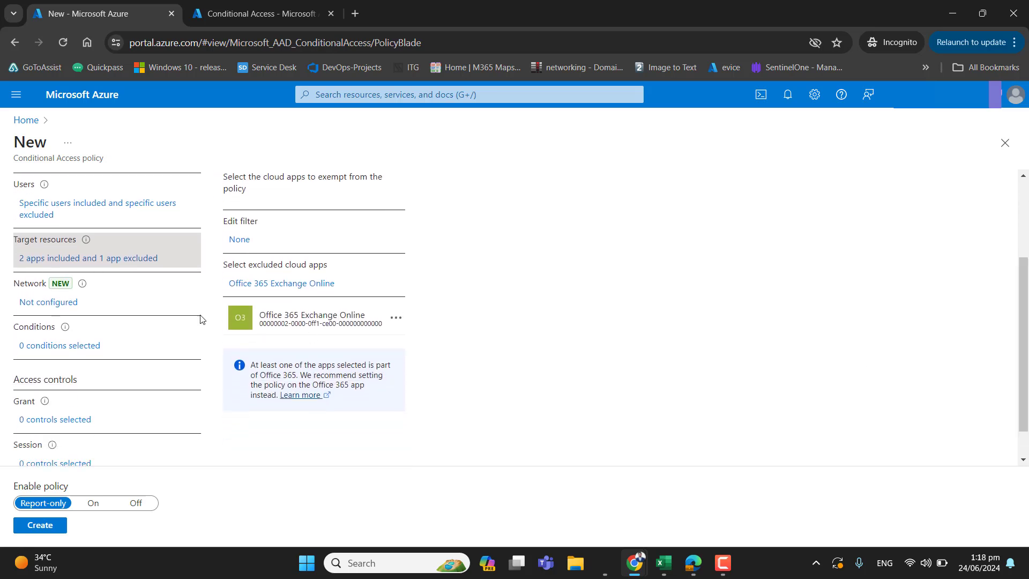
Toggle the Network location Configure switch on and back off, leaving it Not configured
{"action": "left_click", "coordinate": [61, 303]}
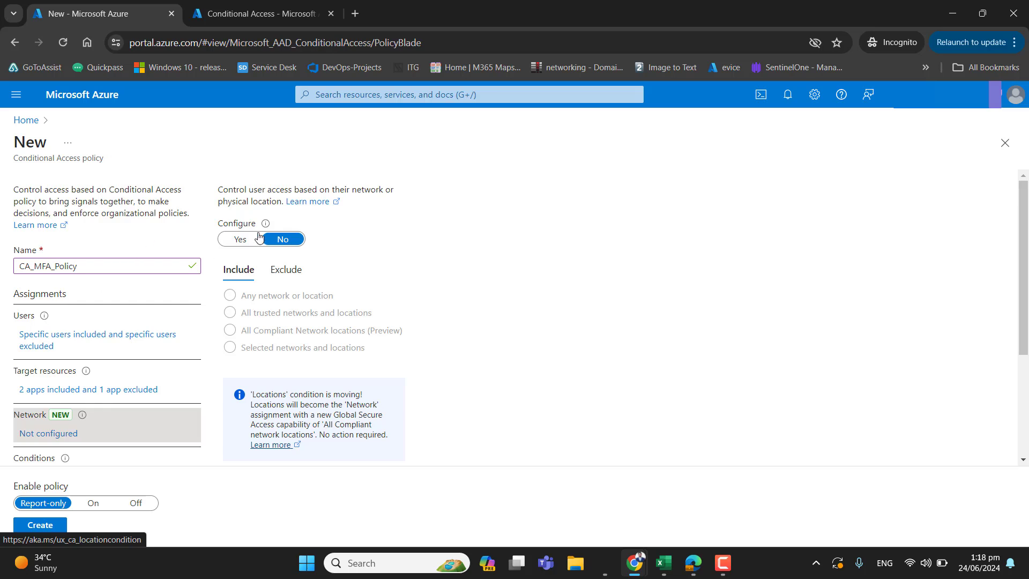
{"action": "mouse_move", "coordinate": [266, 228]}
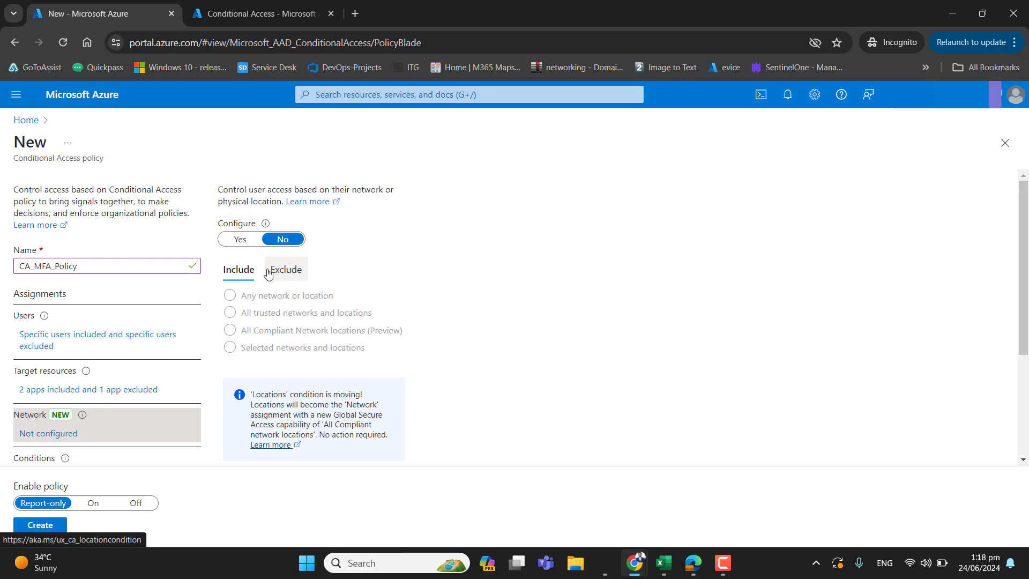
{"action": "left_click", "coordinate": [247, 241]}
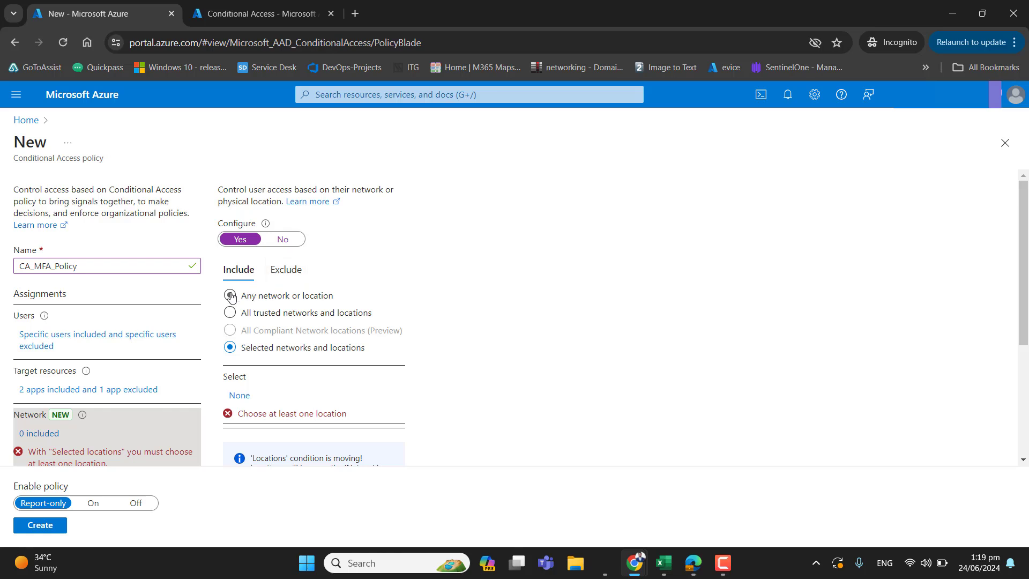
{"action": "left_click", "coordinate": [279, 240]}
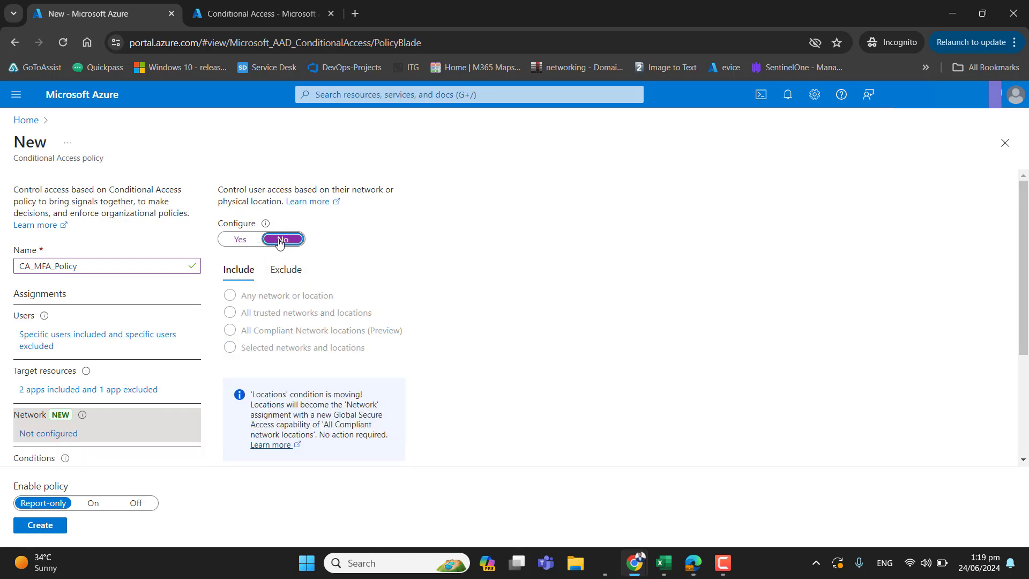
{"action": "left_click_drag", "start_coordinate": [1022, 246], "coordinate": [1020, 343]}
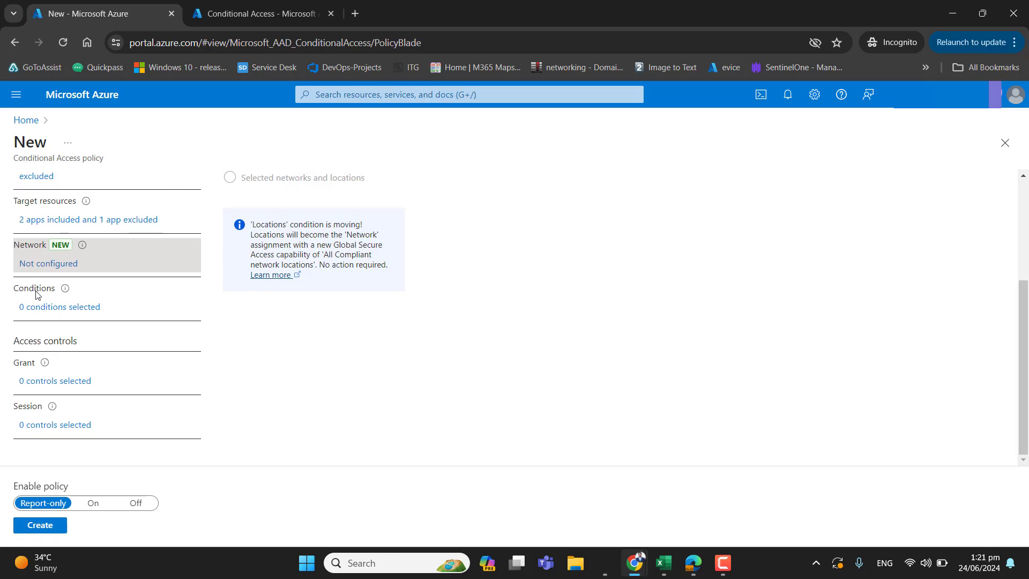
Set the grant control to Grant access with Require multifactor authentication, showing 1 control selected
{"action": "mouse_move", "coordinate": [67, 290]}
{"action": "left_click", "coordinate": [54, 382]}
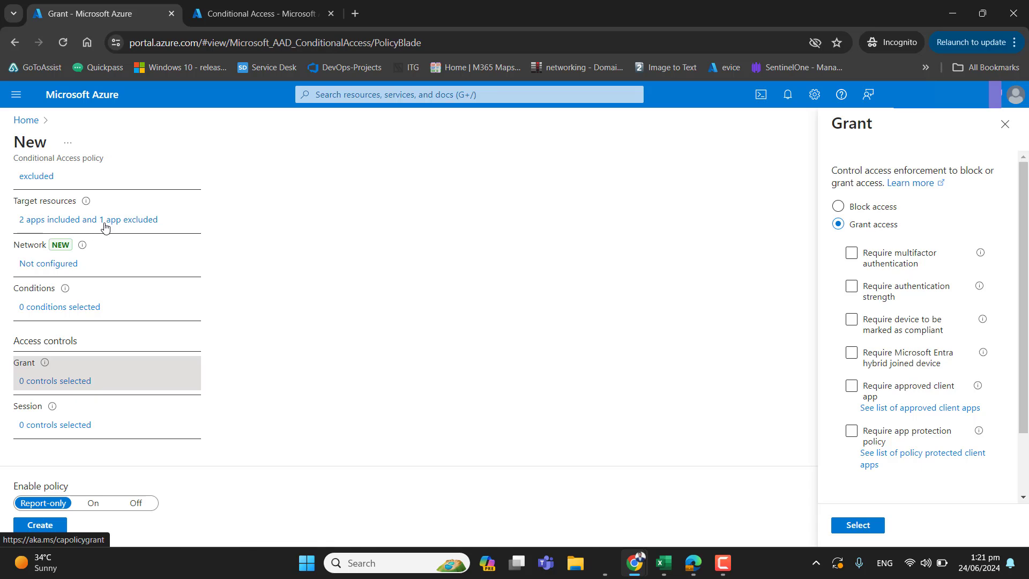
{"action": "left_click", "coordinate": [852, 254]}
{"action": "left_click", "coordinate": [852, 255]}
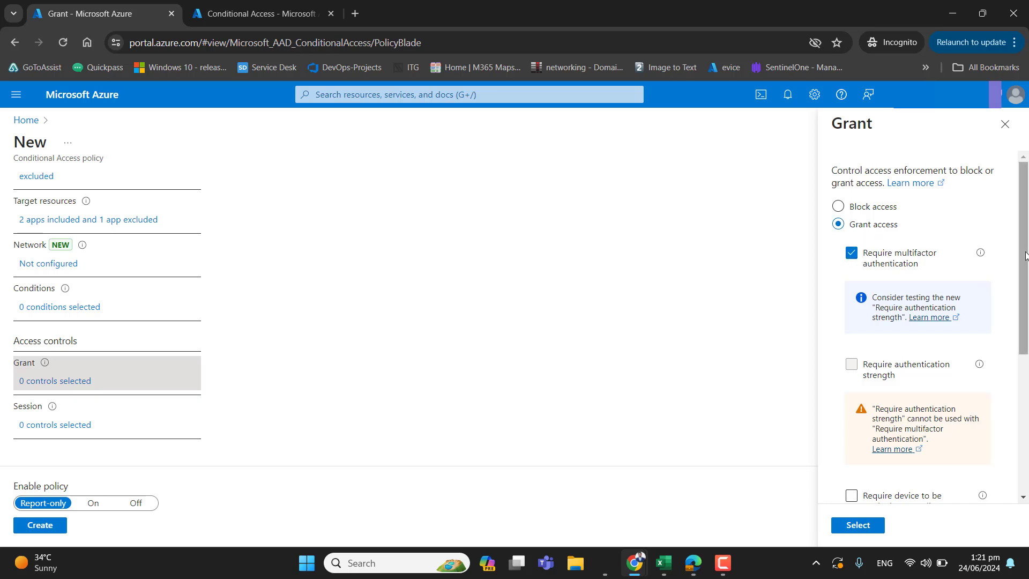
{"action": "left_click", "coordinate": [1025, 489]}
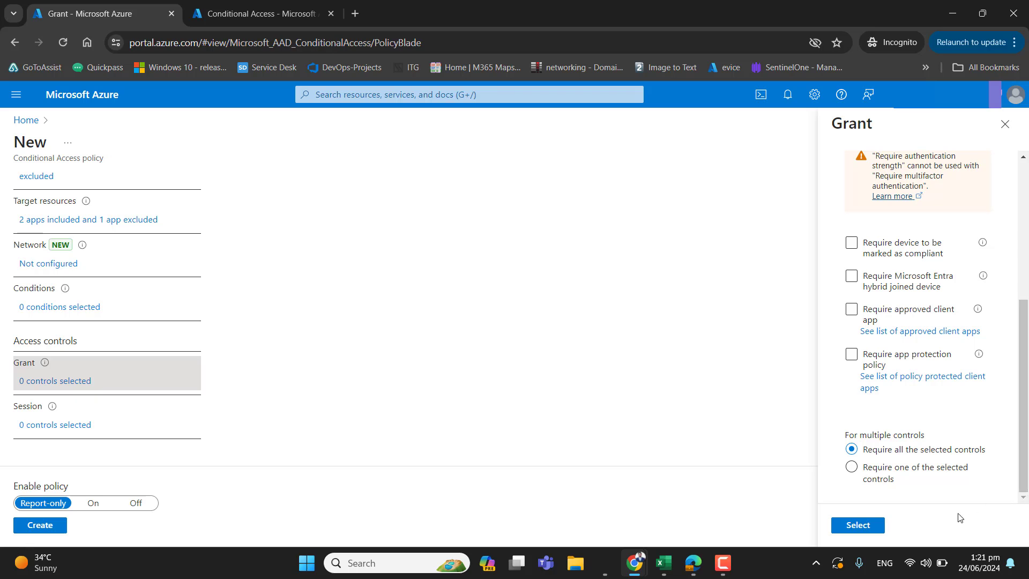
{"action": "left_click", "coordinate": [866, 531]}
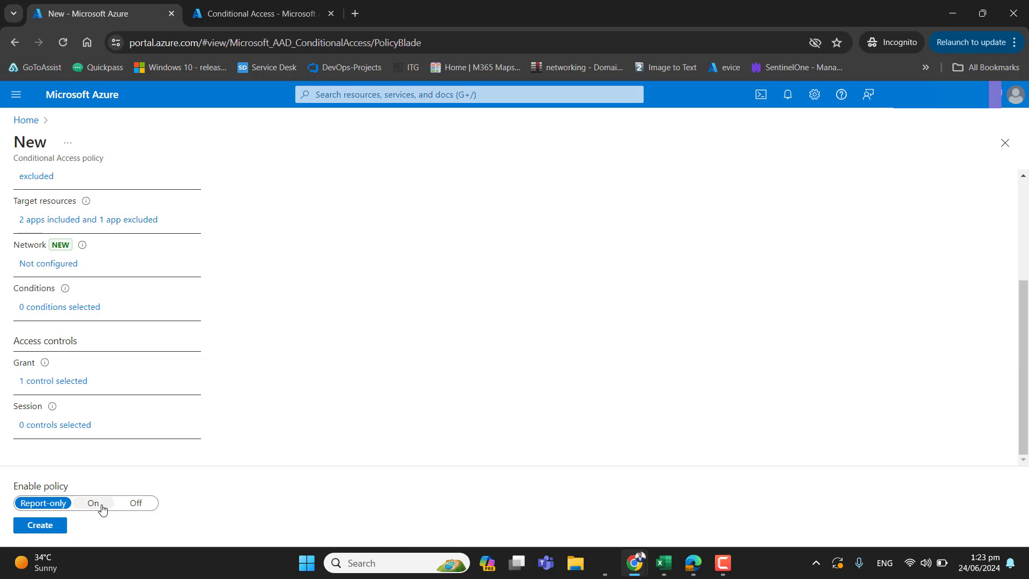
Turn Enable policy to On and create CA_MFA_Policy
{"action": "left_click", "coordinate": [103, 509]}
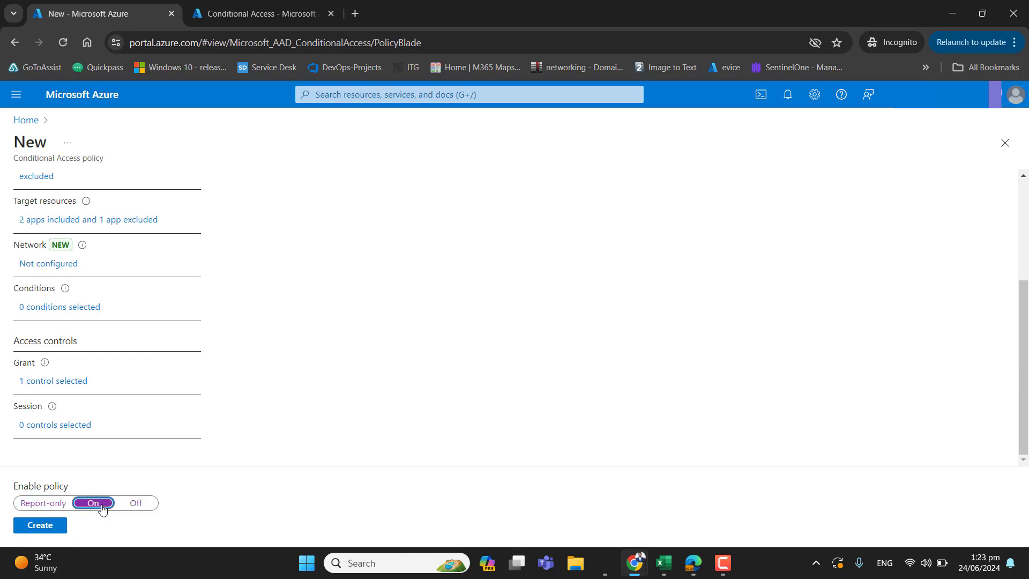
{"action": "left_click", "coordinate": [45, 528]}
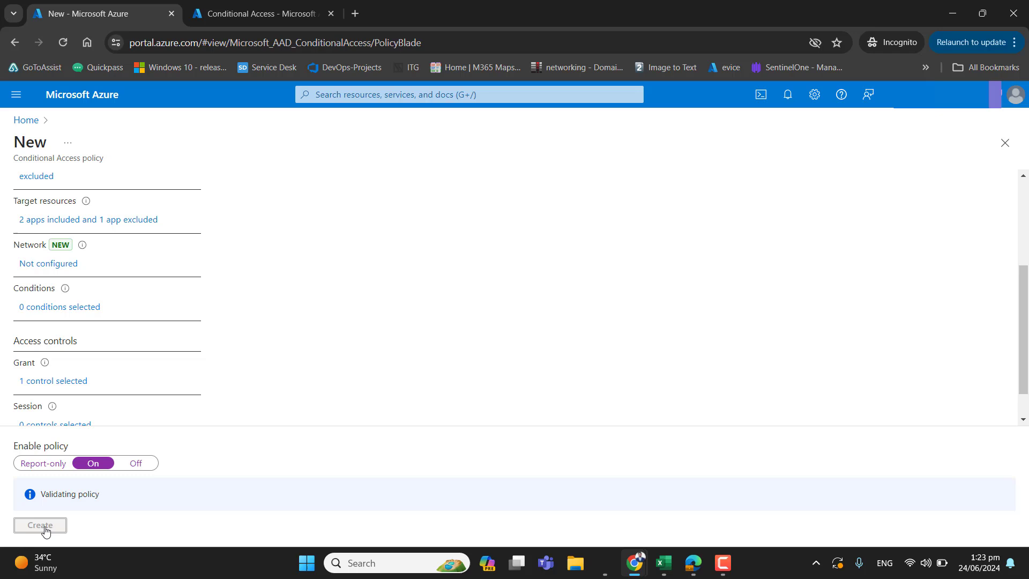